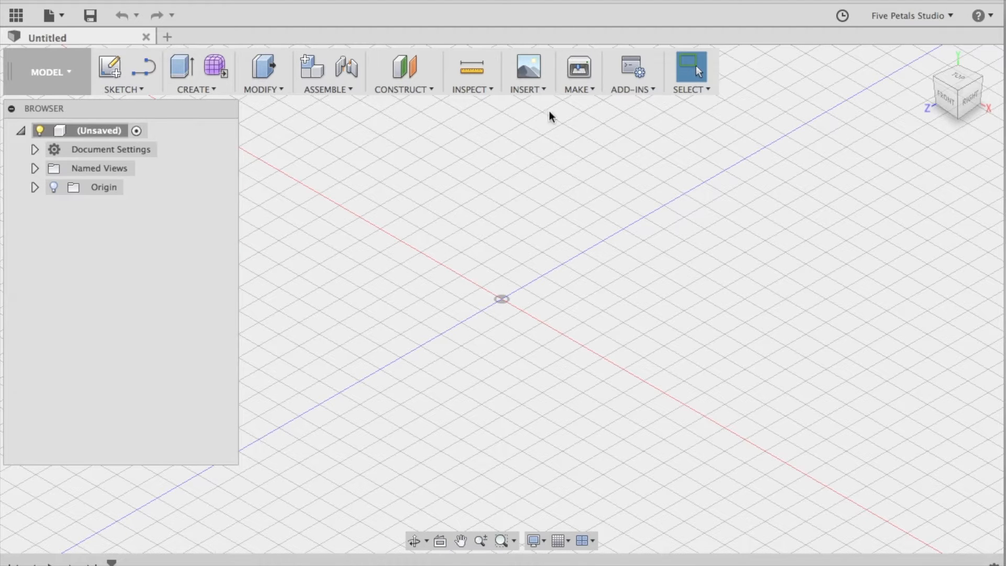
Examine the descriptions of the available workspaces, from Patch through CAM, and choose the Model workspace.
{"action": "left_click", "coordinate": [68, 71]}
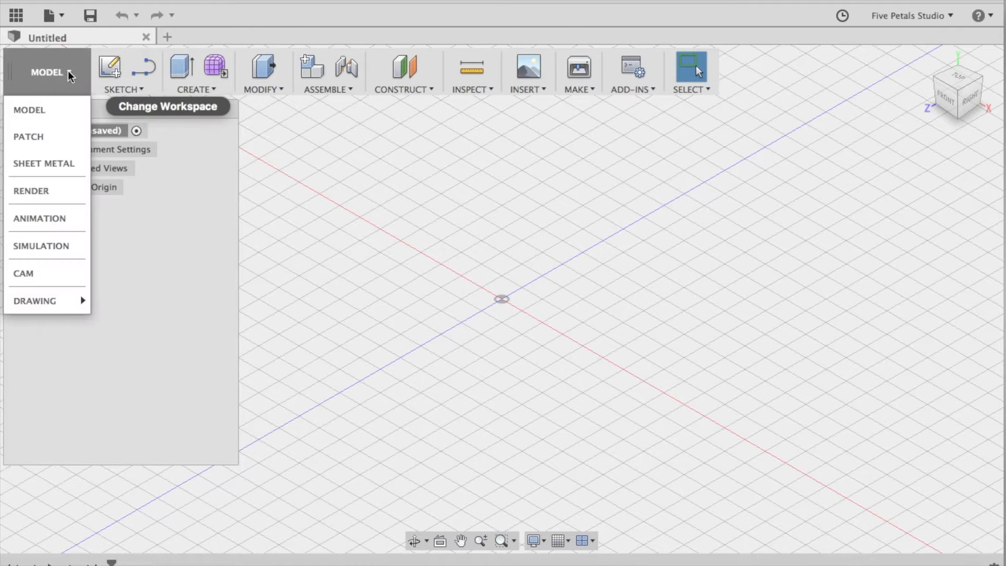
{"action": "left_click", "coordinate": [52, 105]}
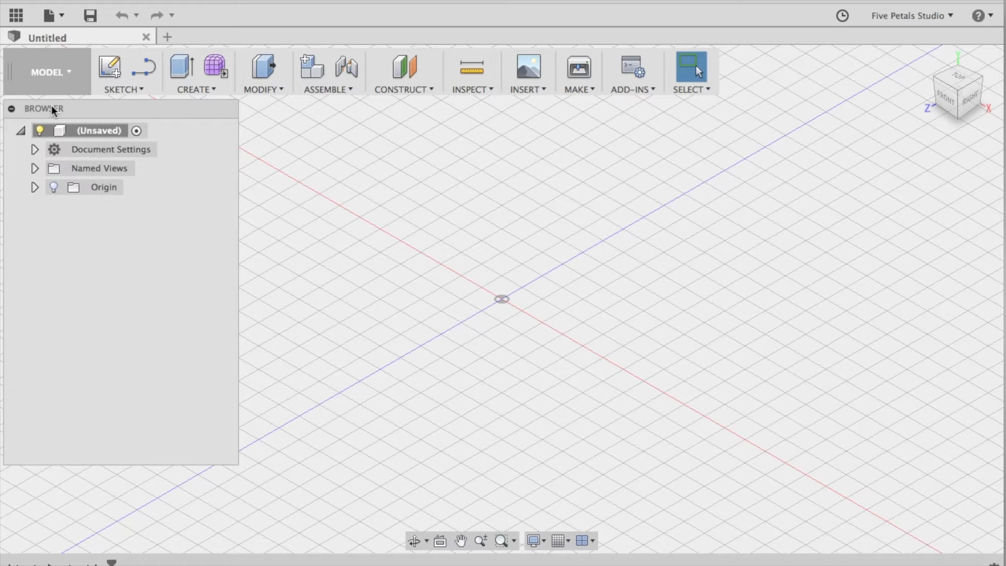
{"action": "left_click", "coordinate": [70, 72]}
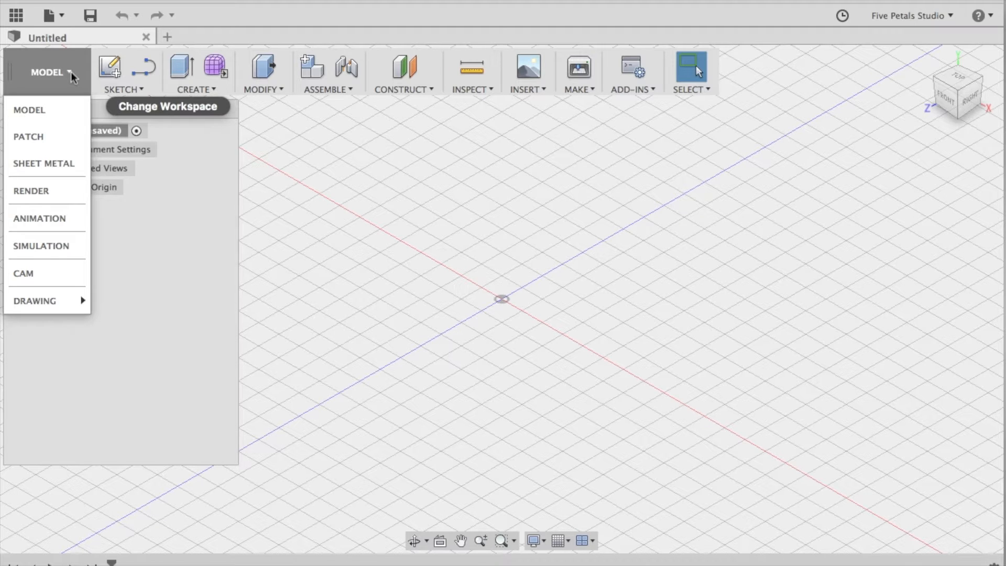
{"action": "mouse_move", "coordinate": [62, 133]}
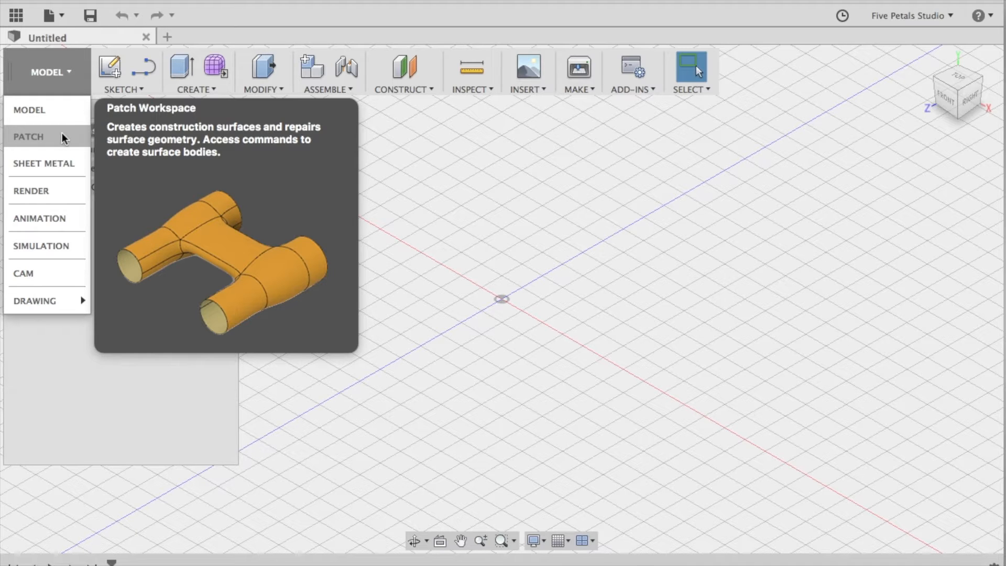
{"action": "mouse_move", "coordinate": [59, 158]}
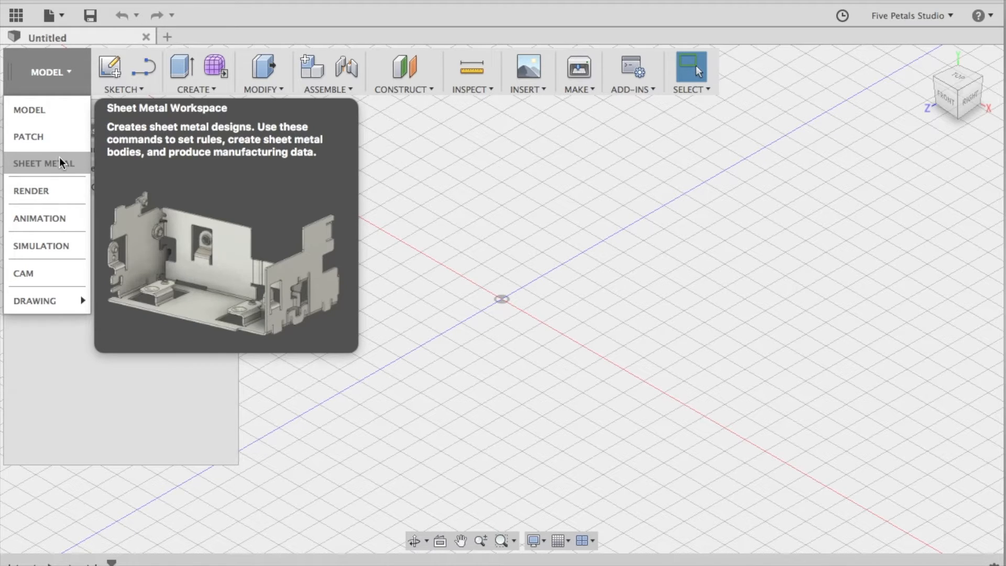
{"action": "mouse_move", "coordinate": [55, 189]}
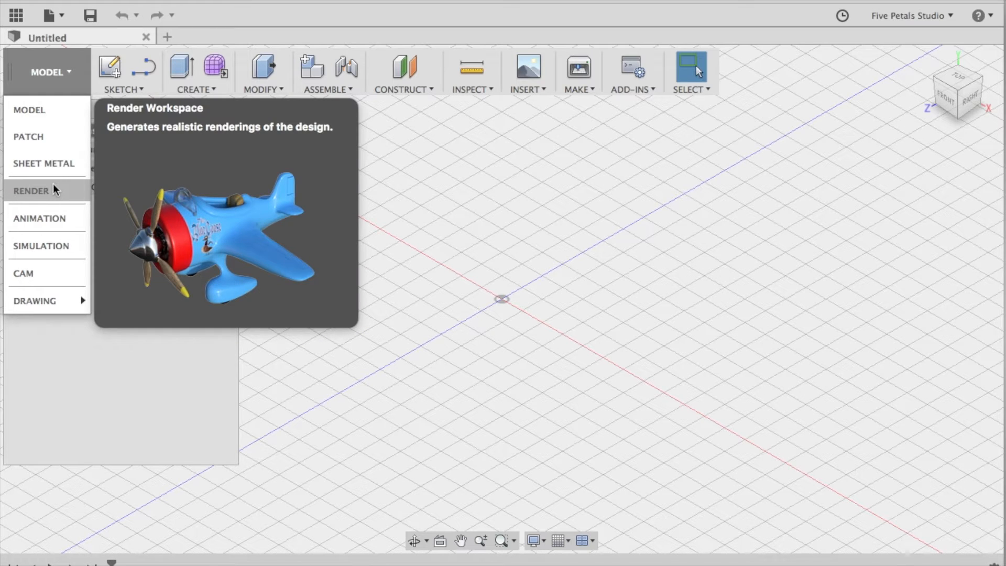
{"action": "mouse_move", "coordinate": [46, 214]}
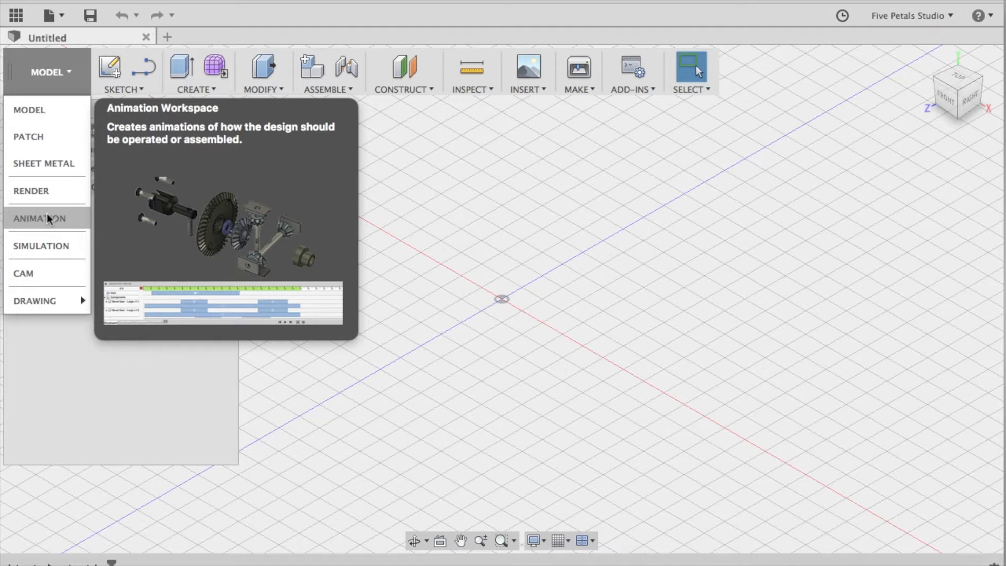
{"action": "mouse_move", "coordinate": [51, 242]}
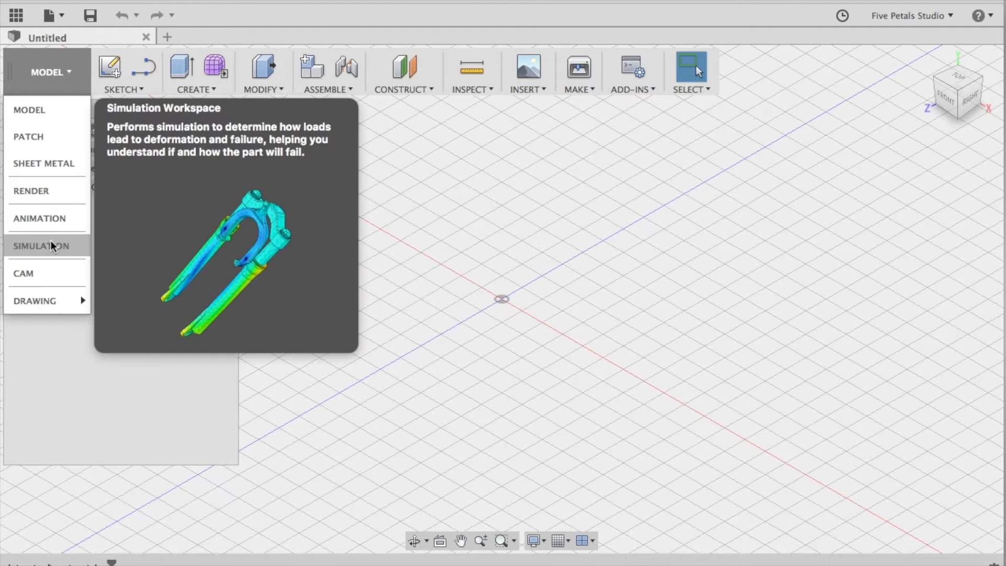
{"action": "mouse_move", "coordinate": [54, 269]}
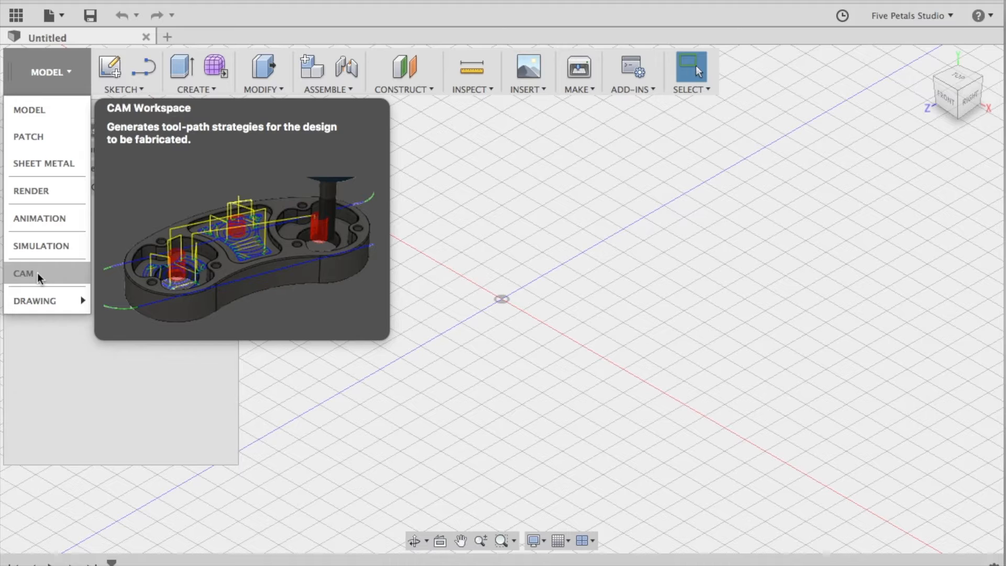
{"action": "mouse_move", "coordinate": [37, 299]}
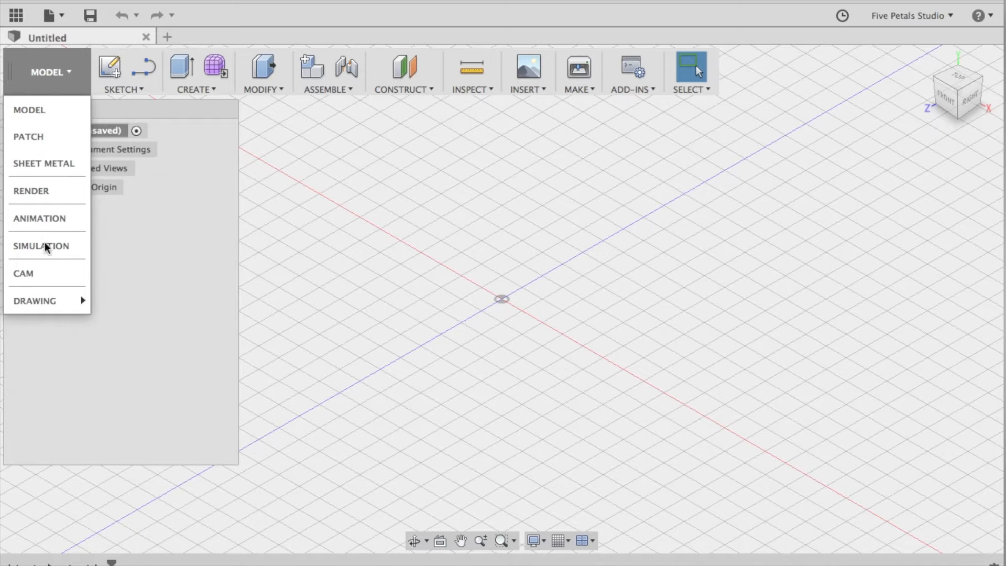
{"action": "mouse_move", "coordinate": [33, 115]}
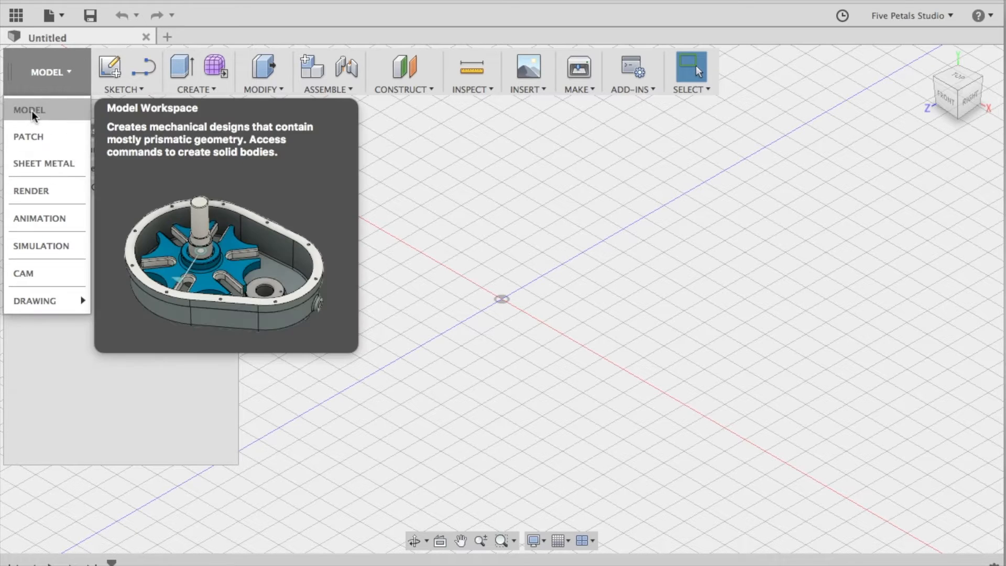
{"action": "left_click", "coordinate": [32, 111]}
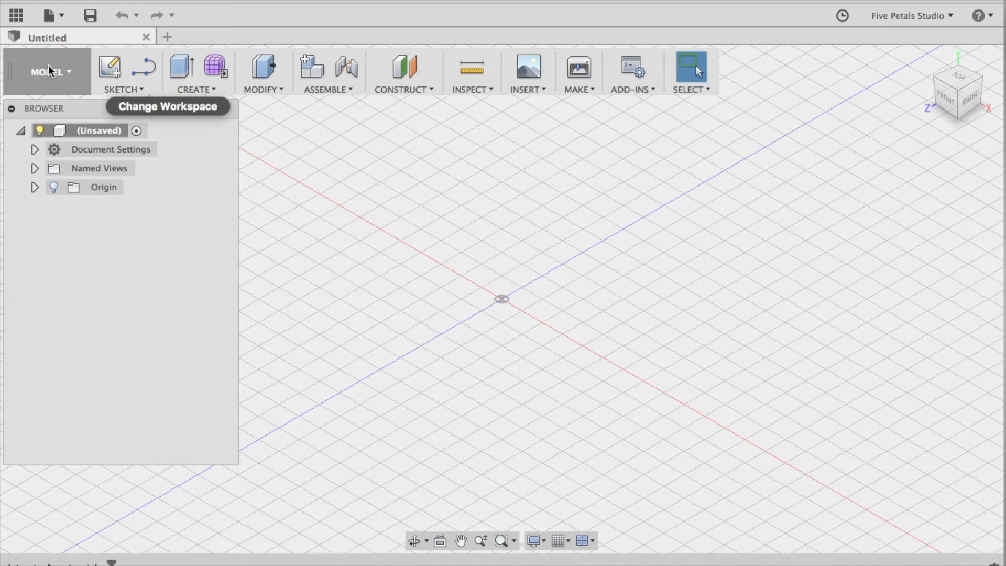
Create a sketch on the horizontal ground plane in top view and draw a horizontal line above the origin.
{"action": "left_click", "coordinate": [139, 90]}
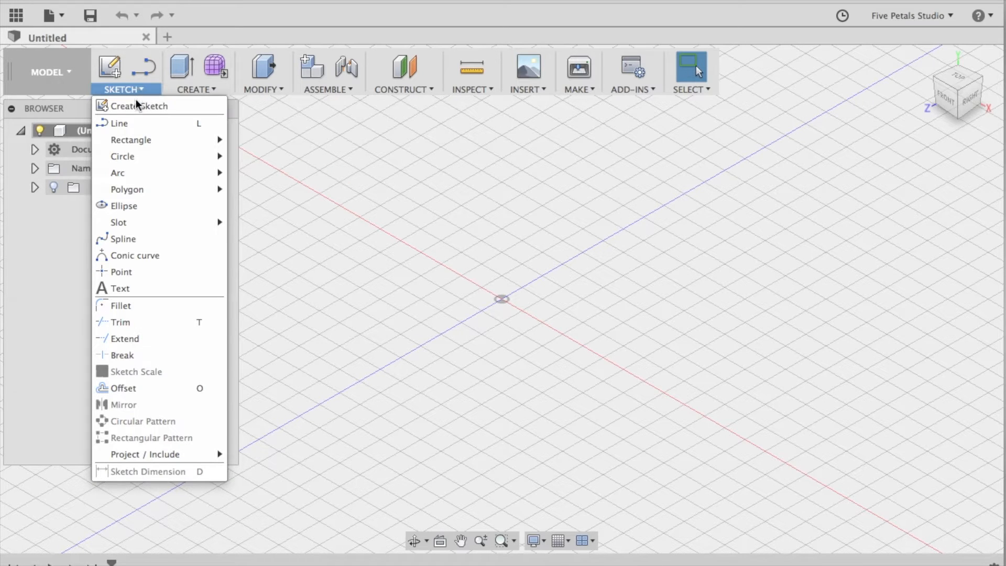
{"action": "left_click", "coordinate": [137, 105]}
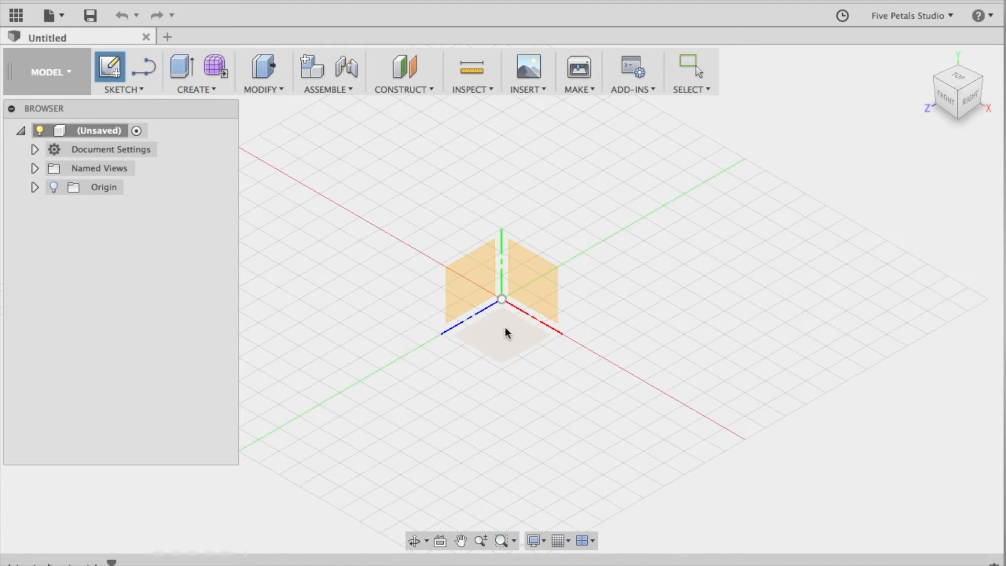
{"action": "left_click", "coordinate": [953, 83]}
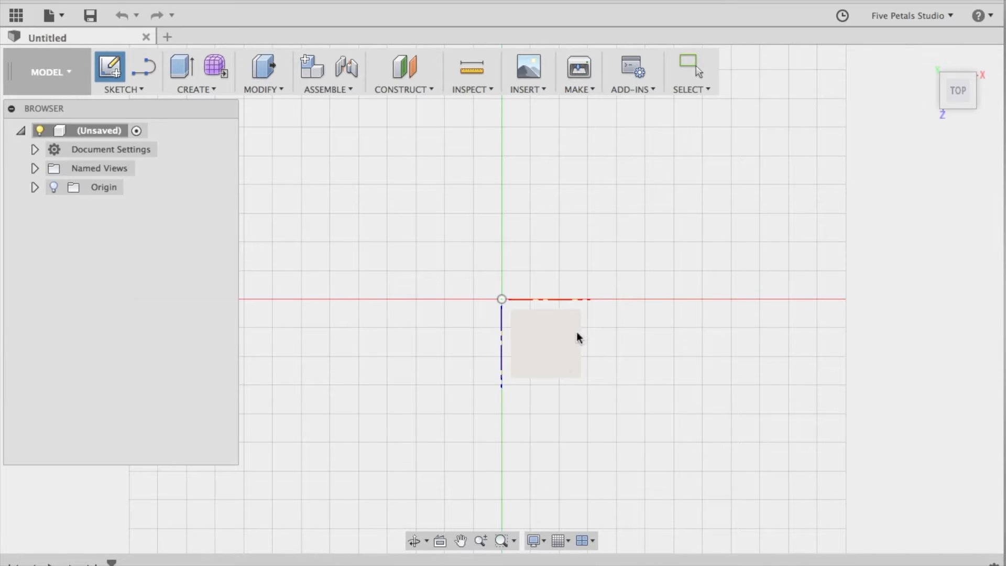
{"action": "left_click", "coordinate": [140, 90]}
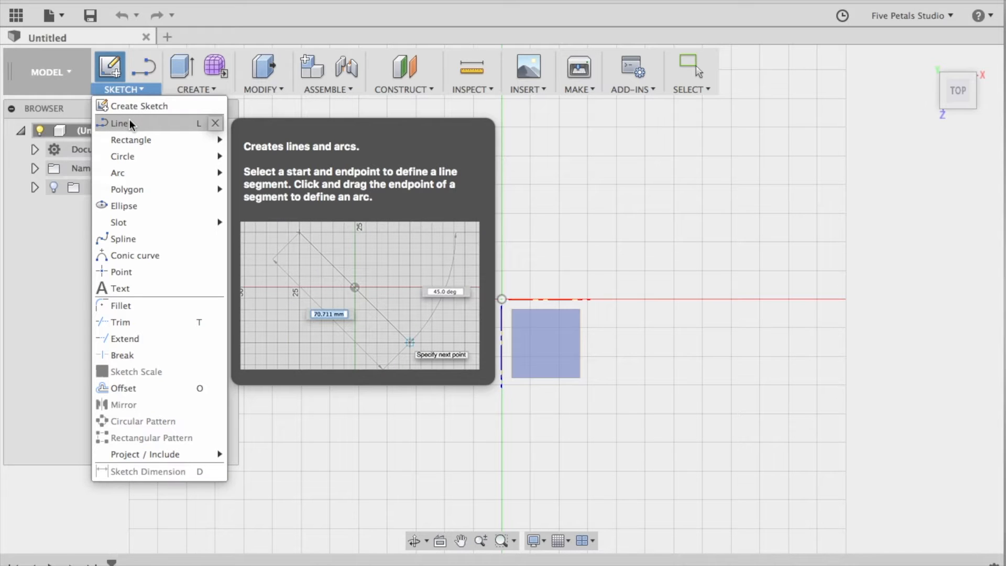
{"action": "left_click", "coordinate": [125, 124]}
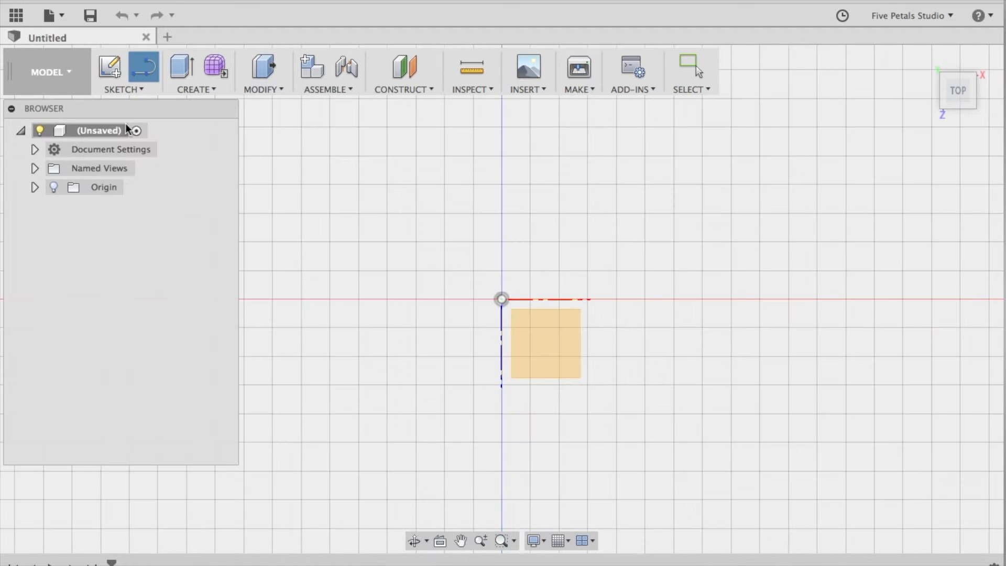
{"action": "left_click", "coordinate": [301, 186]}
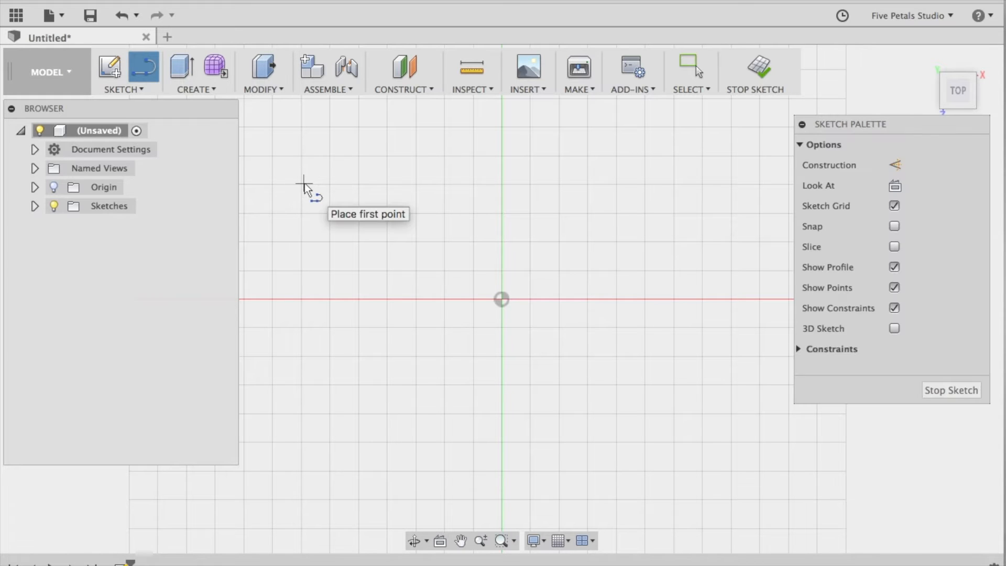
{"action": "left_click", "coordinate": [303, 183]}
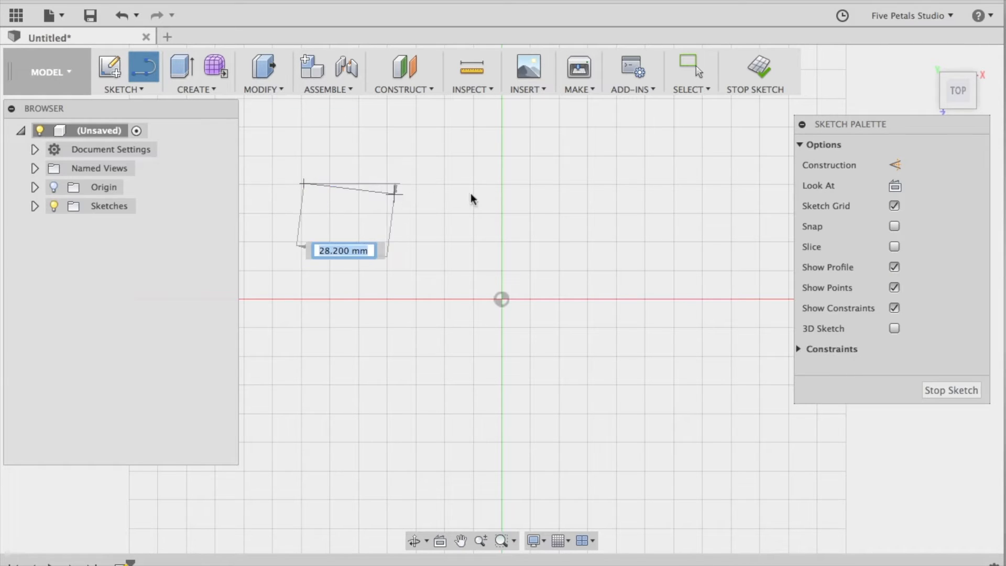
{"action": "left_click", "coordinate": [557, 184]}
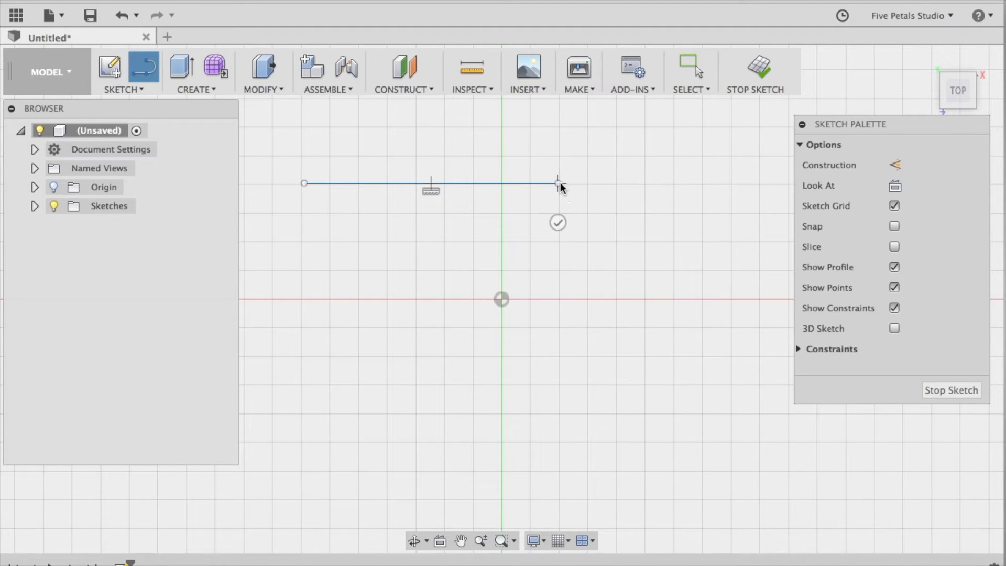
{"action": "key", "text": "Escape"}
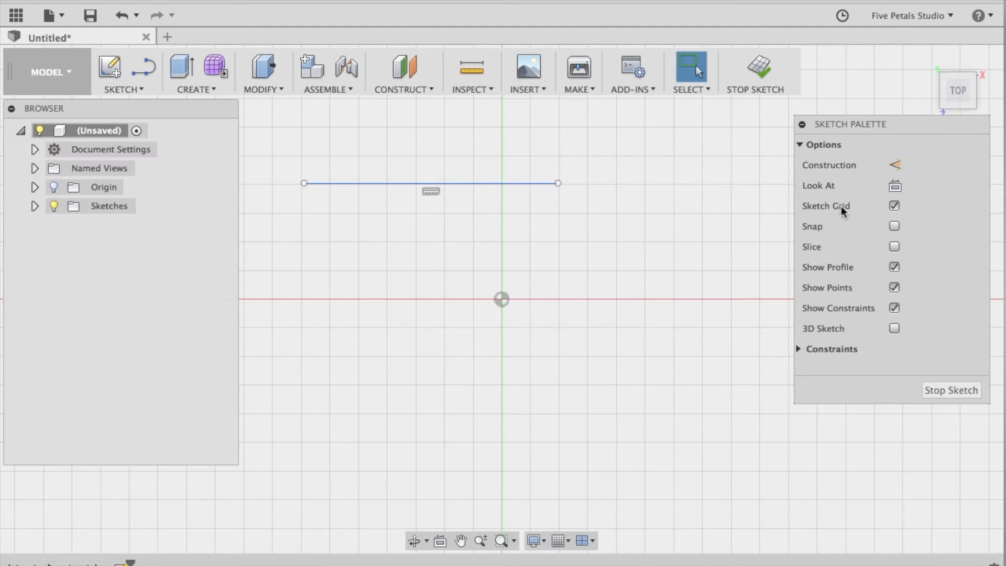
Toggle the Sketch Grid and Snap options and return each one to its original setting.
{"action": "left_click", "coordinate": [894, 205]}
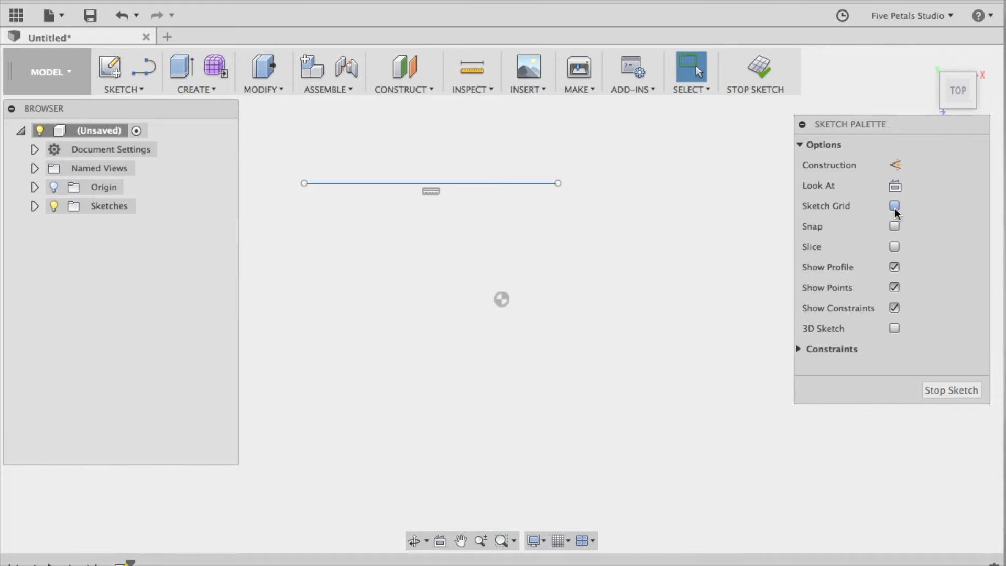
{"action": "left_click", "coordinate": [894, 206]}
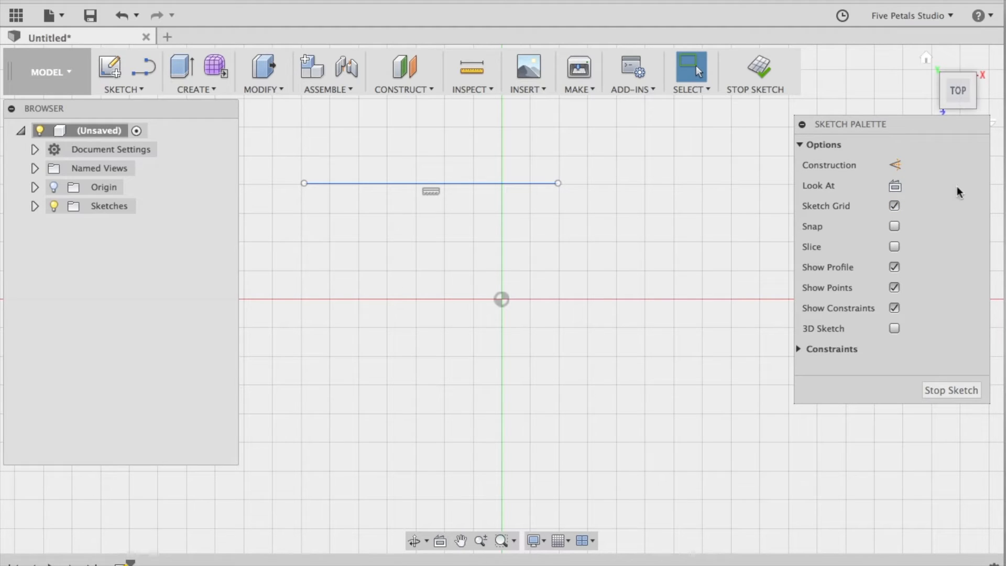
{"action": "left_click", "coordinate": [894, 206]}
{"action": "left_click", "coordinate": [894, 206]}
{"action": "left_click", "coordinate": [895, 227]}
{"action": "left_click", "coordinate": [895, 230]}
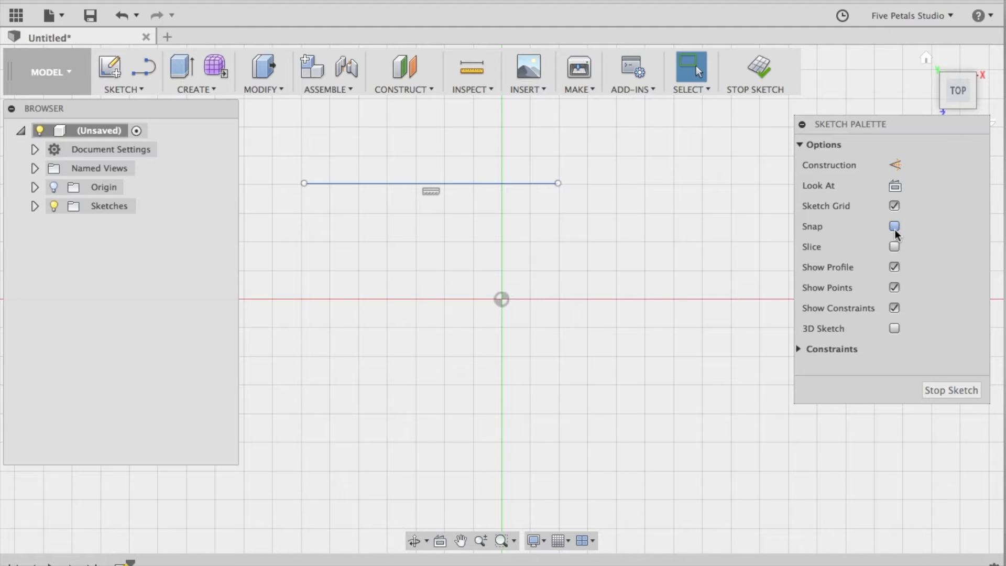
Toggle Show Profile, Show Points and Show Constraints off and back on for the line sketch.
{"action": "left_click", "coordinate": [896, 268]}
{"action": "left_click", "coordinate": [895, 270]}
{"action": "left_click", "coordinate": [894, 288]}
{"action": "left_click", "coordinate": [894, 288]}
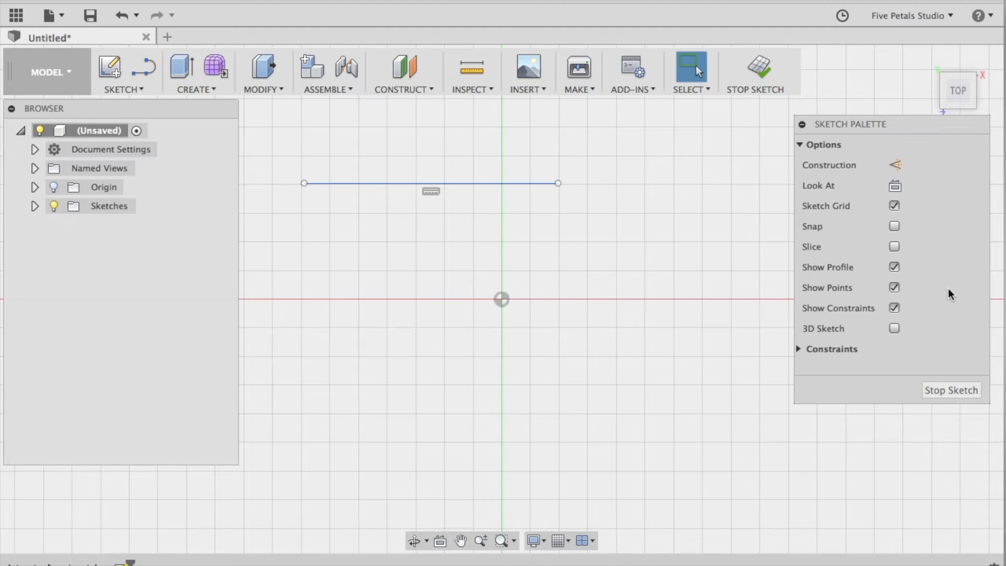
{"action": "left_click", "coordinate": [894, 309]}
{"action": "left_click", "coordinate": [894, 310]}
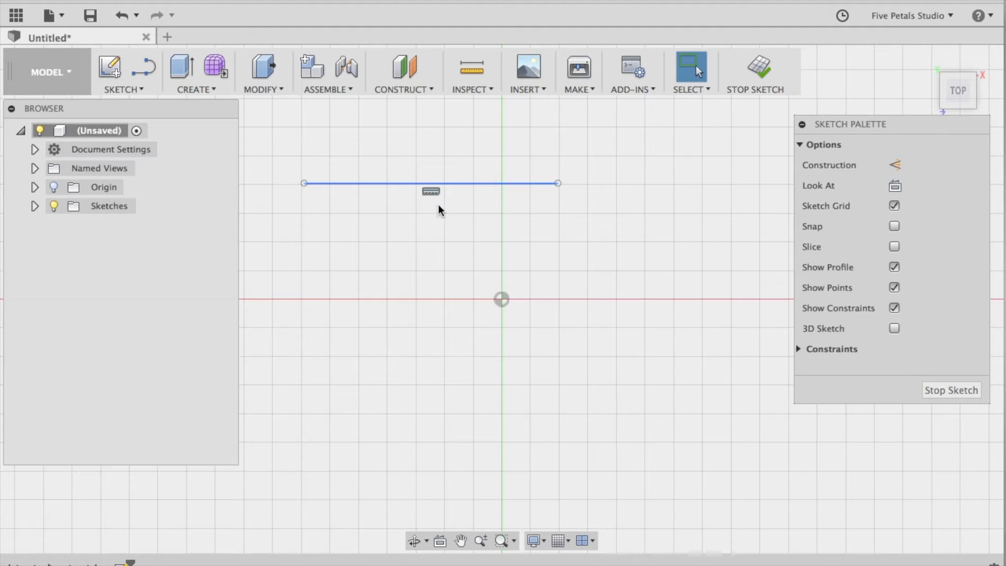
{"action": "left_click", "coordinate": [892, 307]}
{"action": "left_click", "coordinate": [892, 307]}
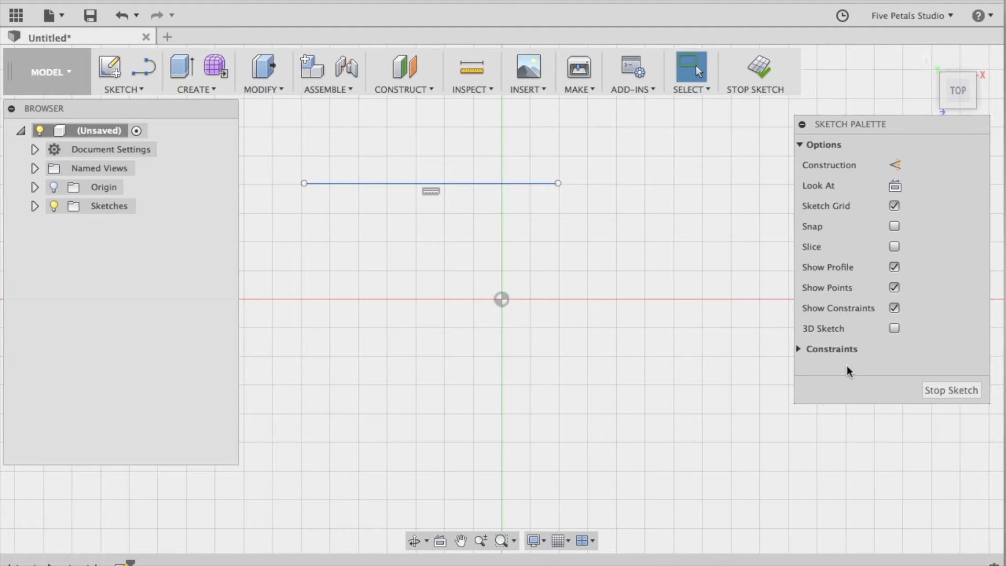
Finish the line sketch and draw two corner-to-corner rectangles below the line: a very thin one and a taller one starting on the red axis.
{"action": "left_click", "coordinate": [953, 392]}
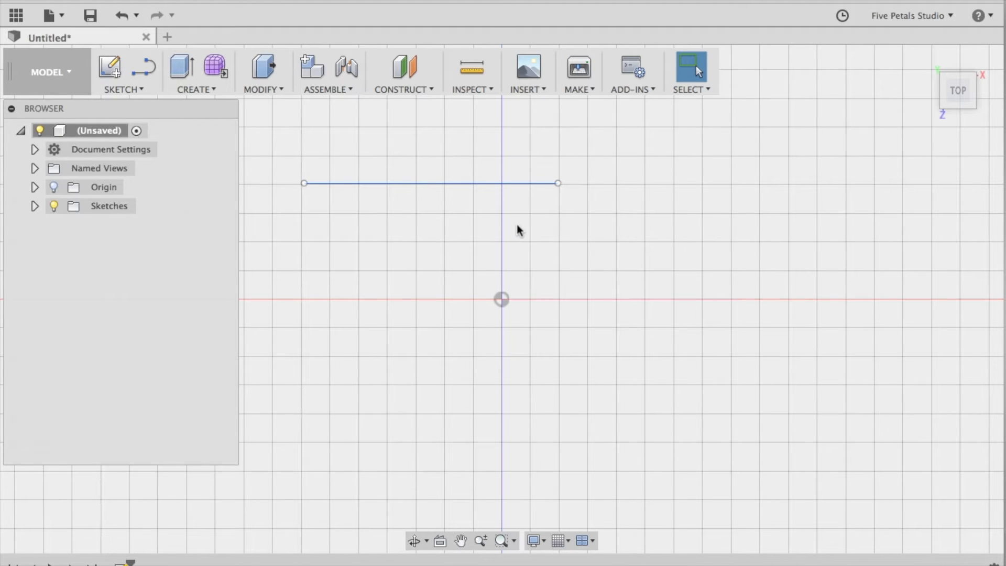
{"action": "left_click", "coordinate": [149, 91]}
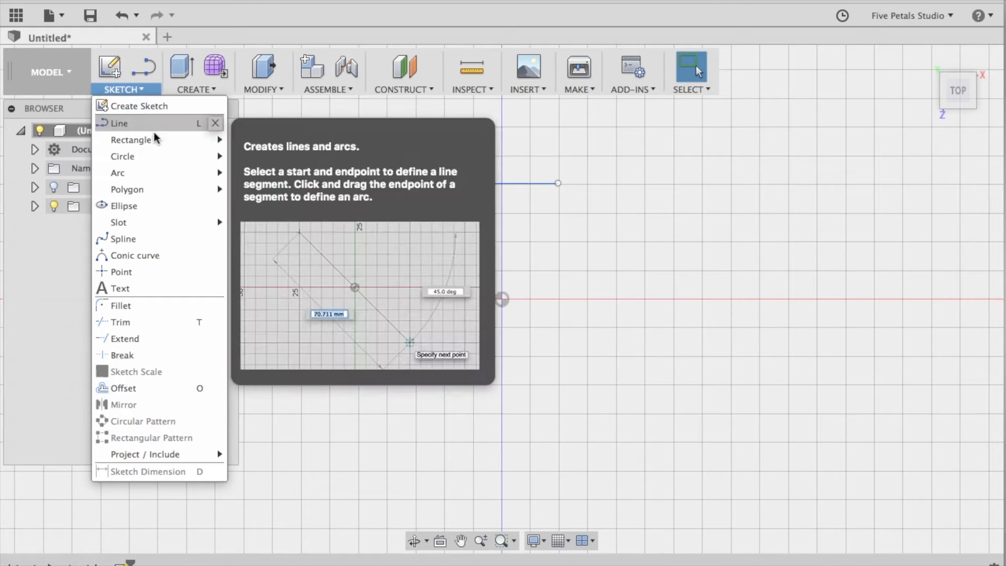
{"action": "mouse_move", "coordinate": [153, 137]}
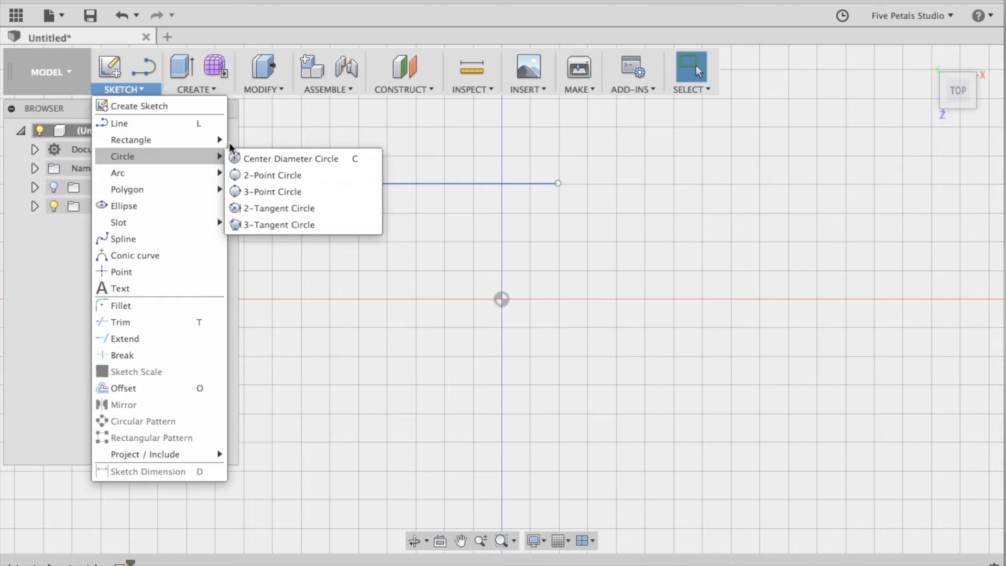
{"action": "left_click", "coordinate": [247, 140]}
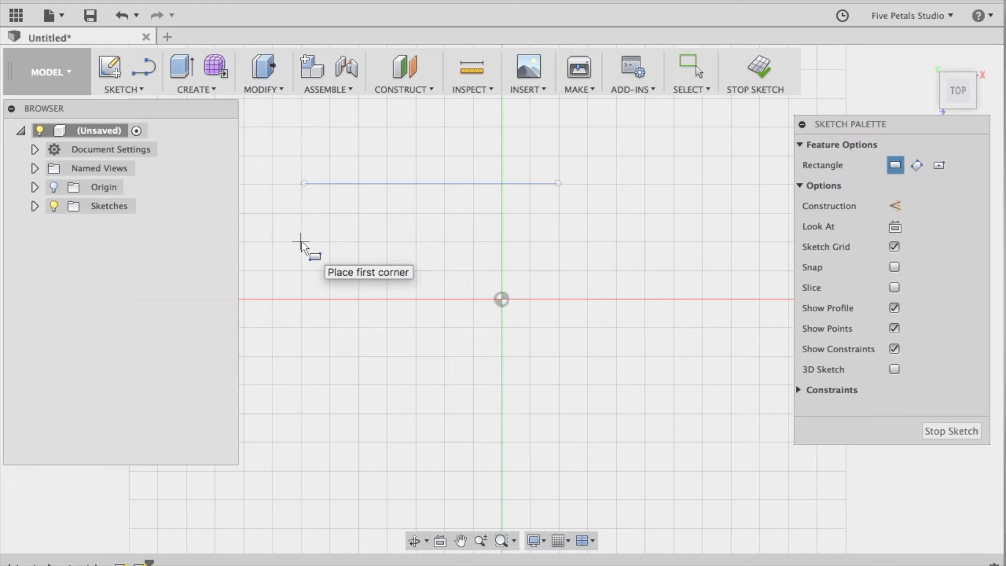
{"action": "left_click", "coordinate": [300, 241]}
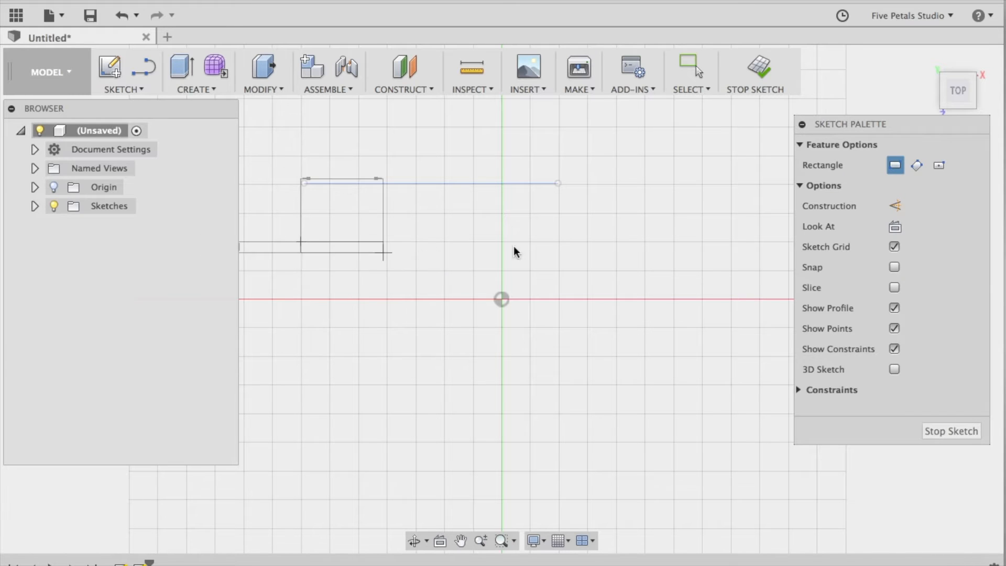
{"action": "left_click", "coordinate": [561, 244]}
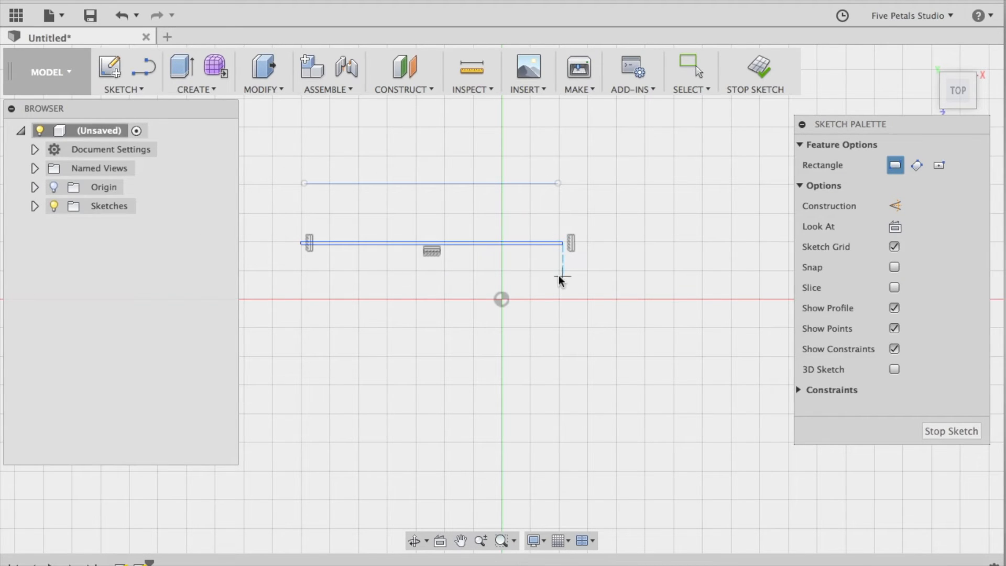
{"action": "left_click", "coordinate": [300, 299]}
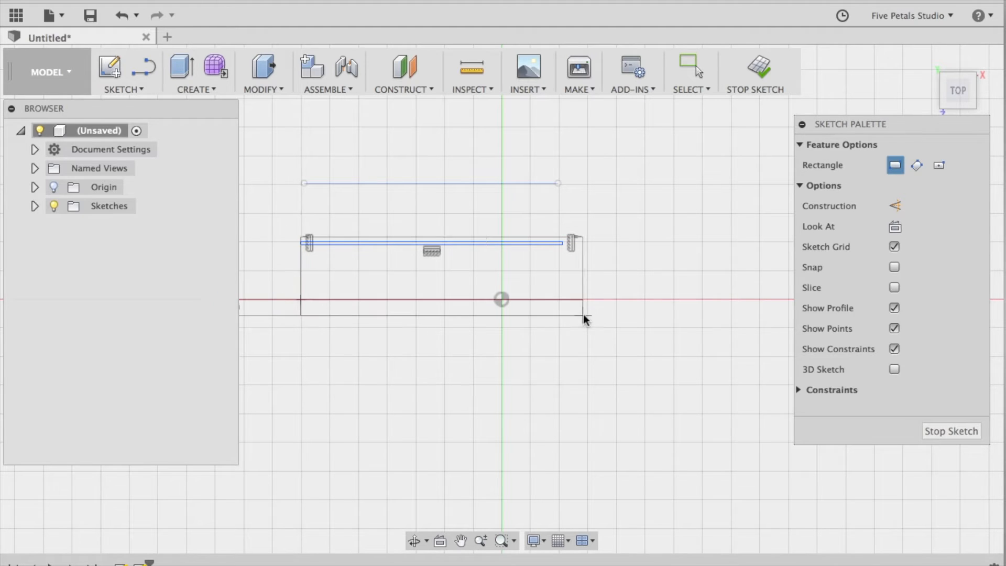
{"action": "left_click", "coordinate": [586, 348]}
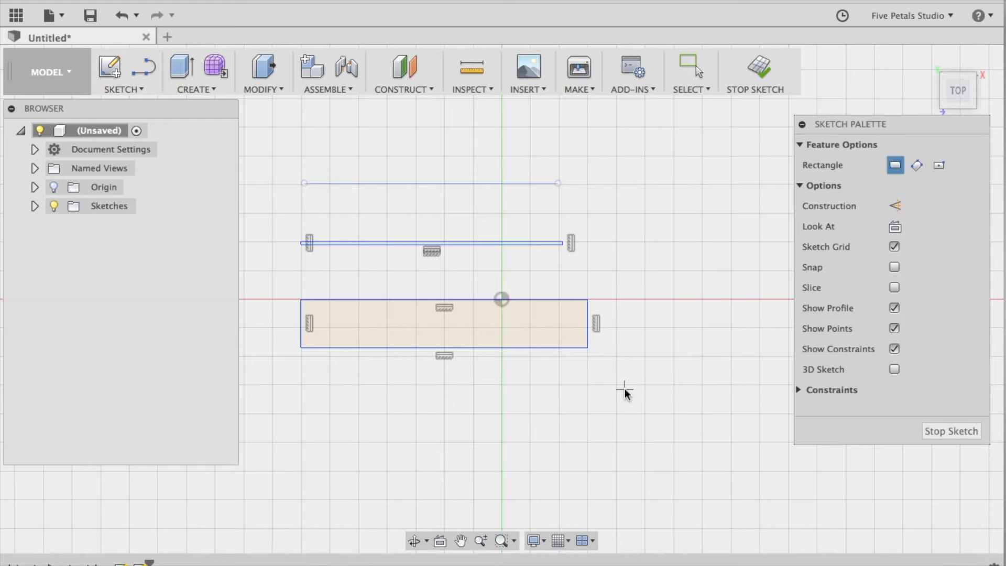
Draw a roughly square center rectangle, 39 mm high, below the taller rectangle.
{"action": "left_click", "coordinate": [136, 90]}
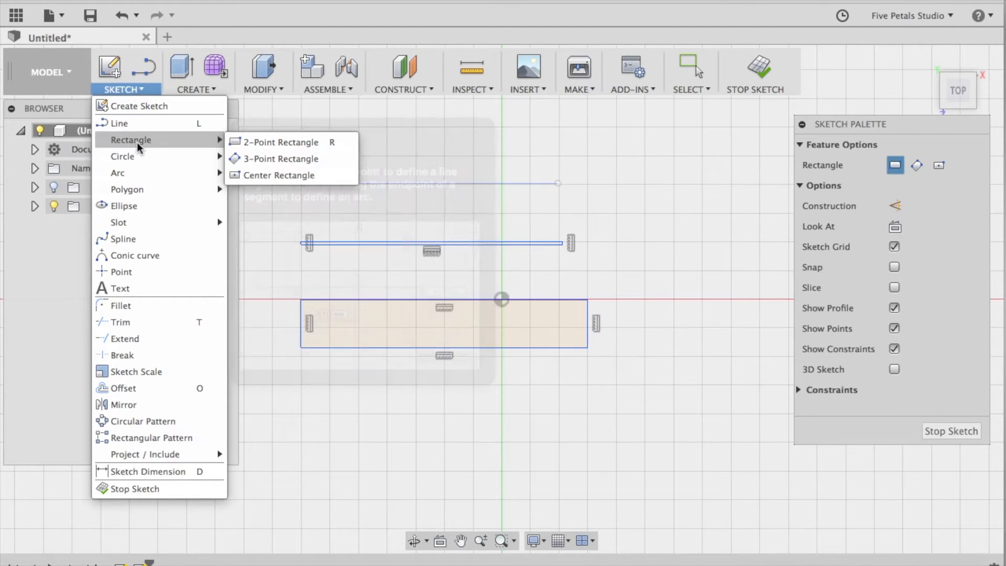
{"action": "mouse_move", "coordinate": [225, 144]}
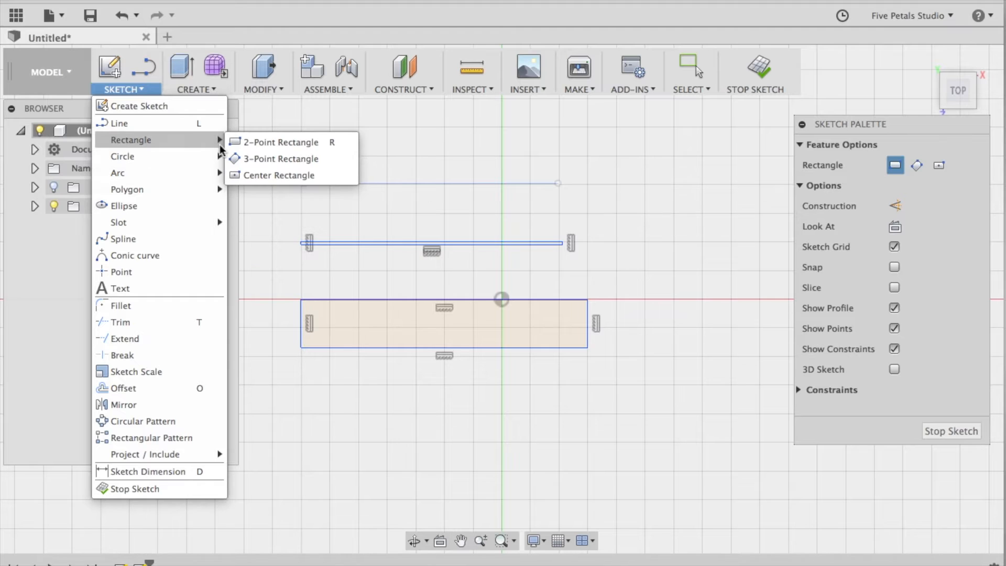
{"action": "left_click", "coordinate": [245, 174]}
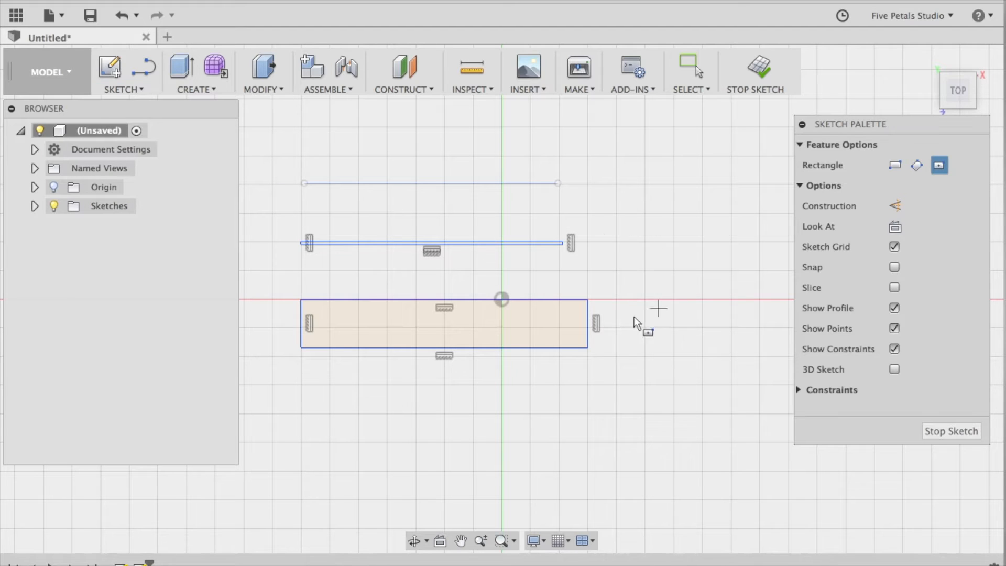
{"action": "left_click", "coordinate": [414, 434]}
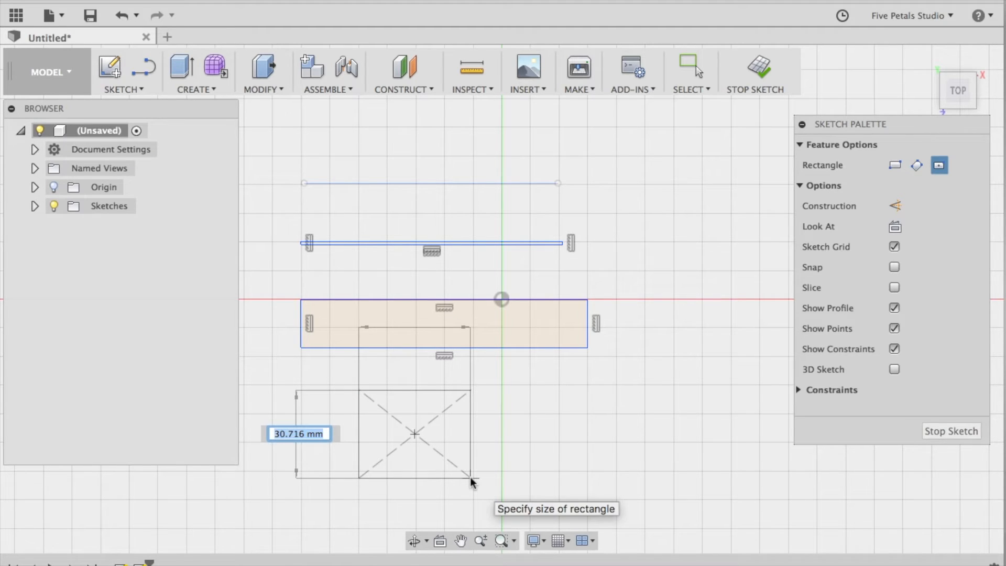
{"action": "type", "text": "39"}
{"action": "key", "text": "Return"}
{"action": "key", "text": "Escape"}
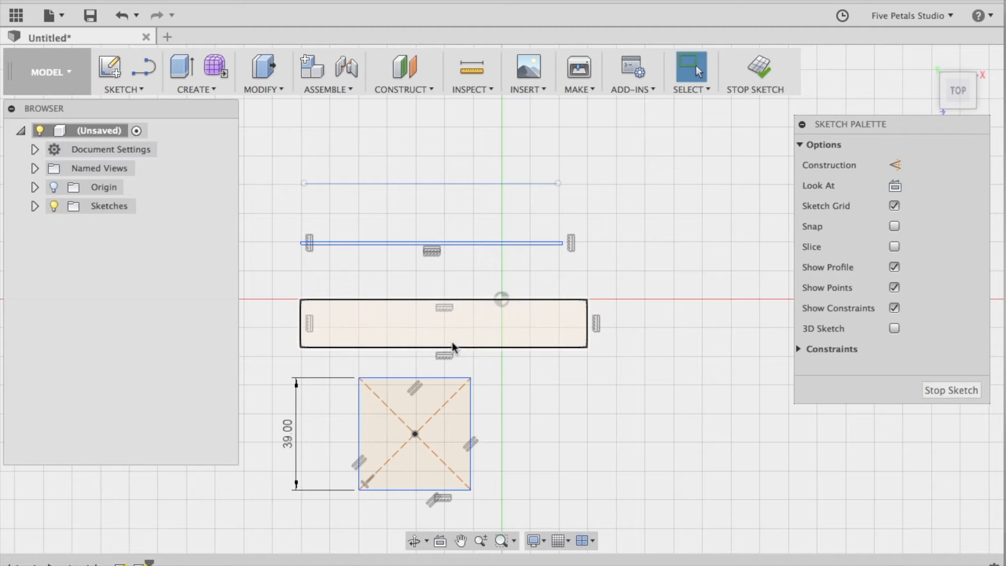
Measure the length of the horizontal line above the thin rectangle.
{"action": "left_click", "coordinate": [318, 183]}
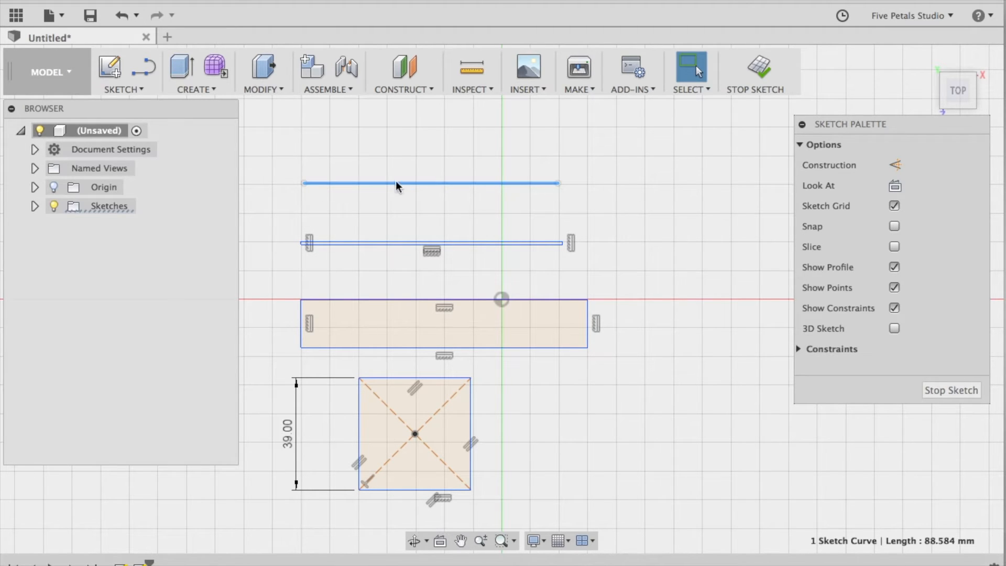
{"action": "left_click", "coordinate": [486, 90]}
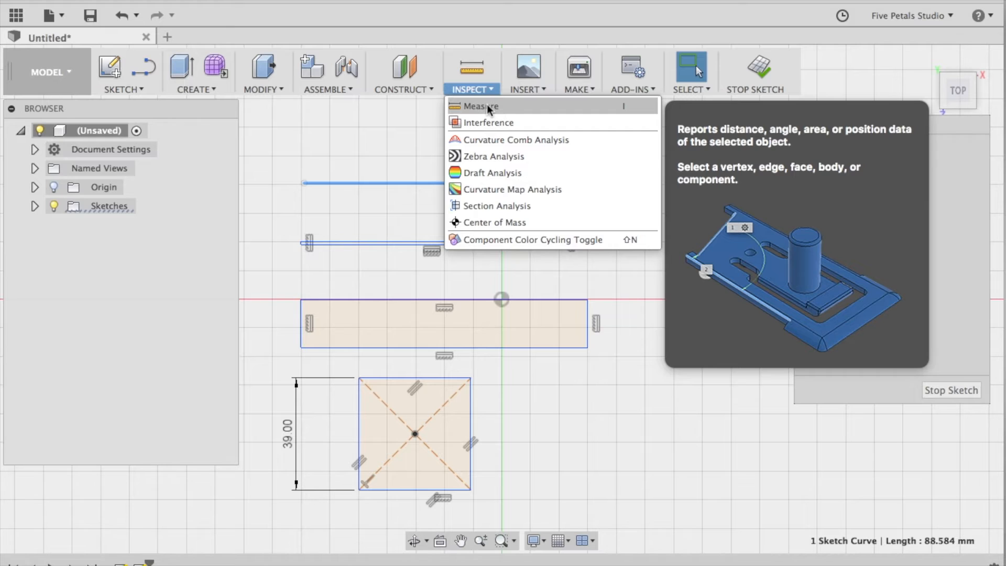
{"action": "left_click", "coordinate": [487, 107]}
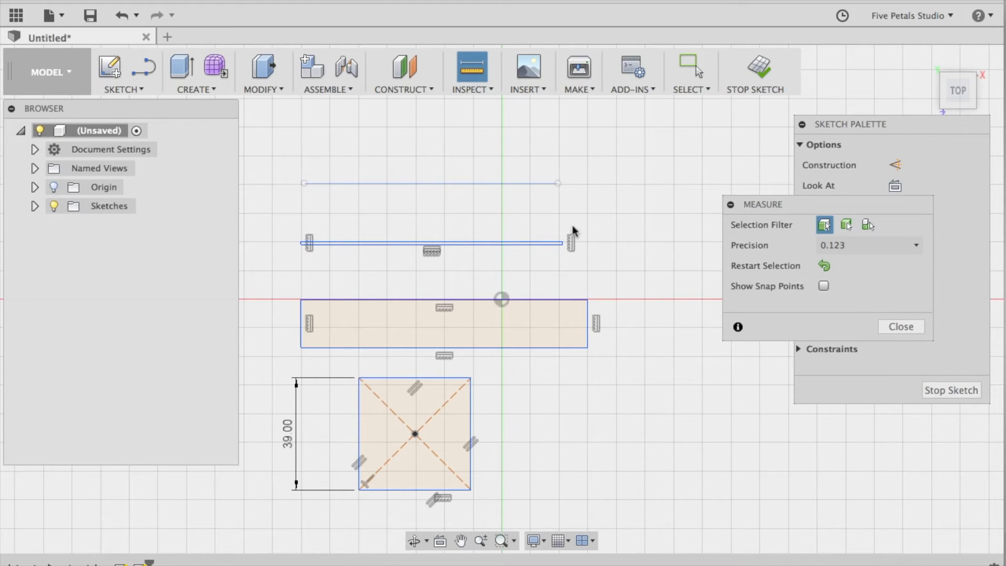
{"action": "left_click", "coordinate": [504, 183]}
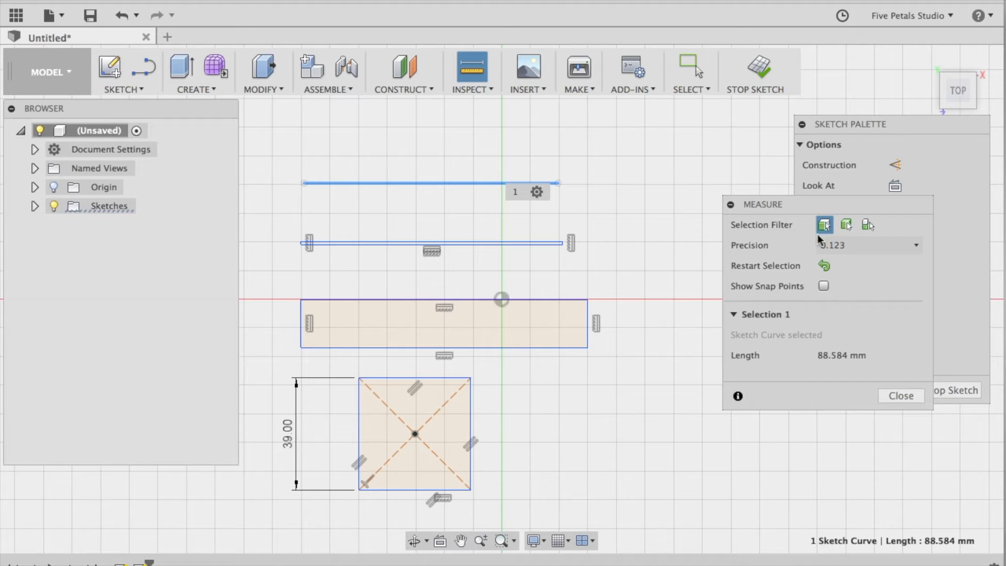
{"action": "left_click", "coordinate": [908, 398]}
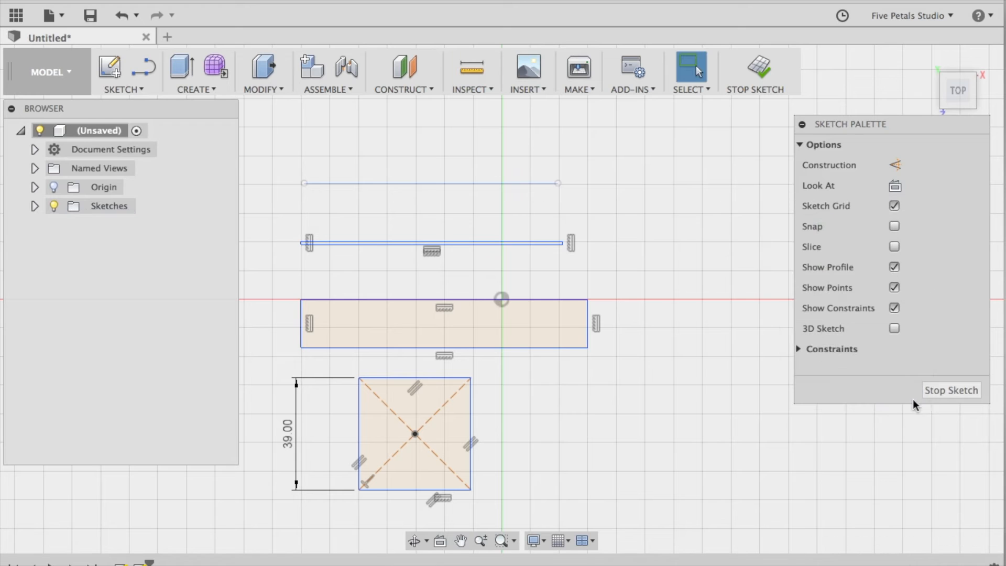
Finish the rectangle sketch and draw a center diameter circle in a new ground-plane sketch, right of the thin rectangle and above the red axis.
{"action": "left_click", "coordinate": [941, 394]}
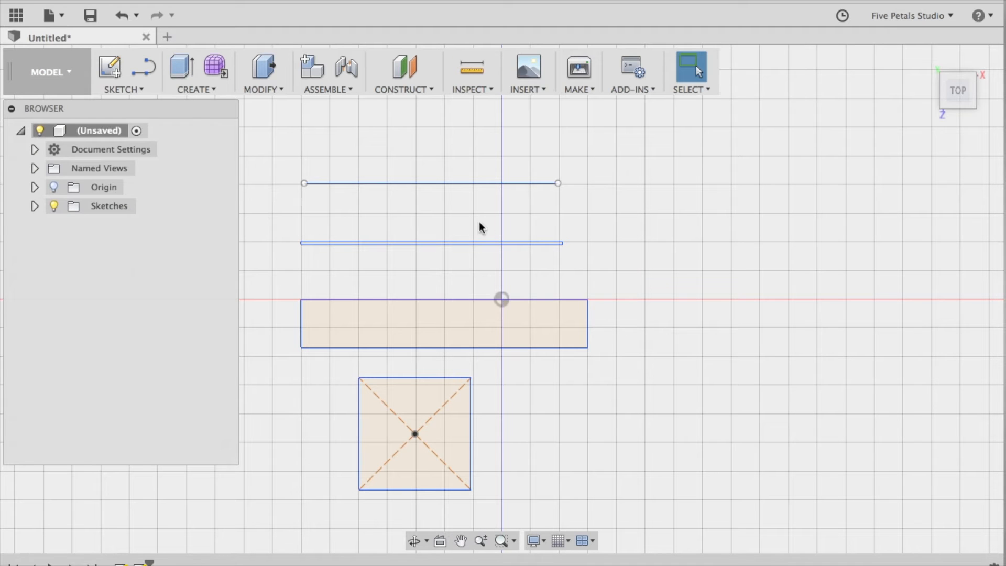
{"action": "left_click", "coordinate": [138, 85]}
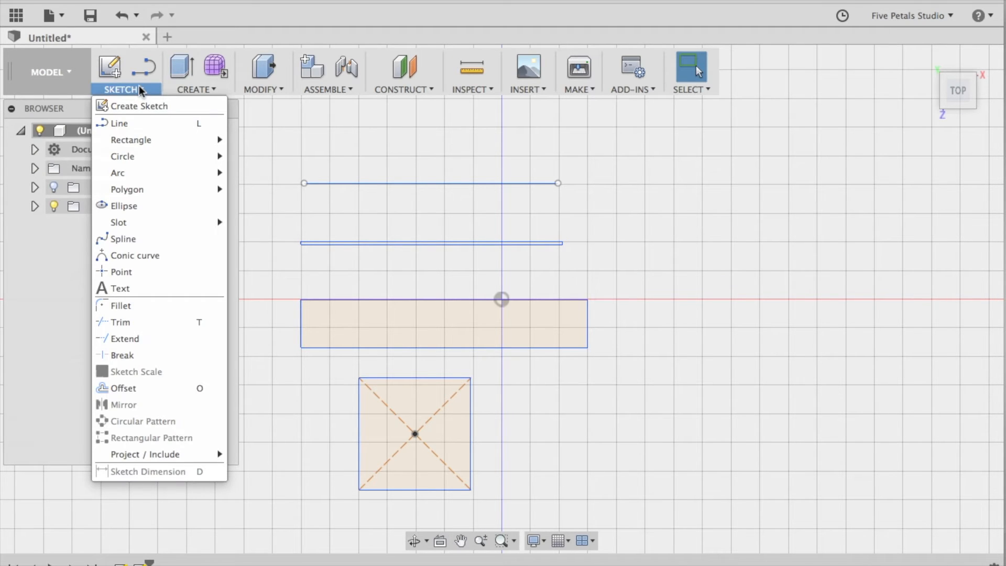
{"action": "mouse_move", "coordinate": [143, 156]}
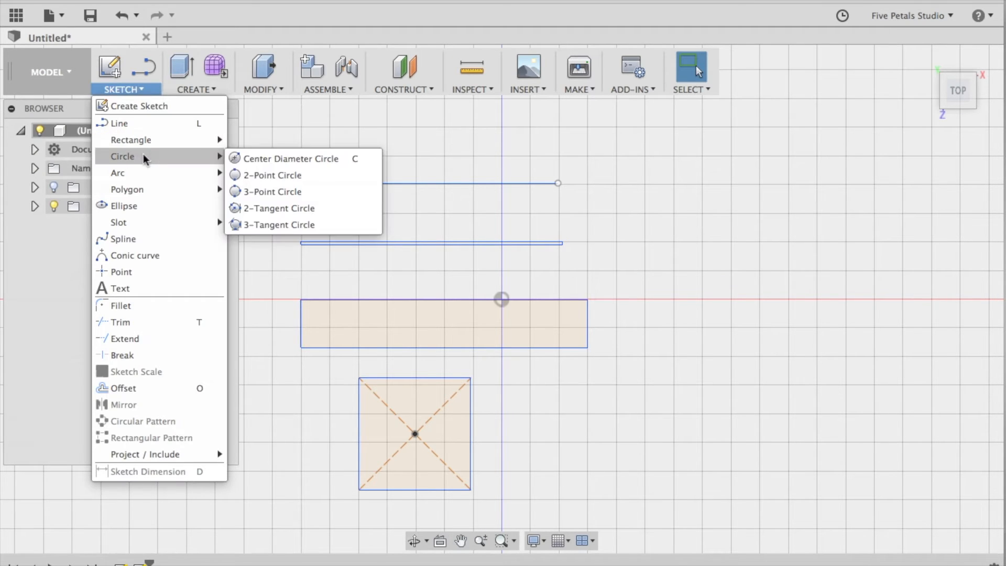
{"action": "left_click", "coordinate": [260, 159]}
{"action": "left_click", "coordinate": [646, 217]}
{"action": "left_click_drag", "start_coordinate": [643, 242], "coordinate": [696, 306]}
{"action": "type", "text": "40"}
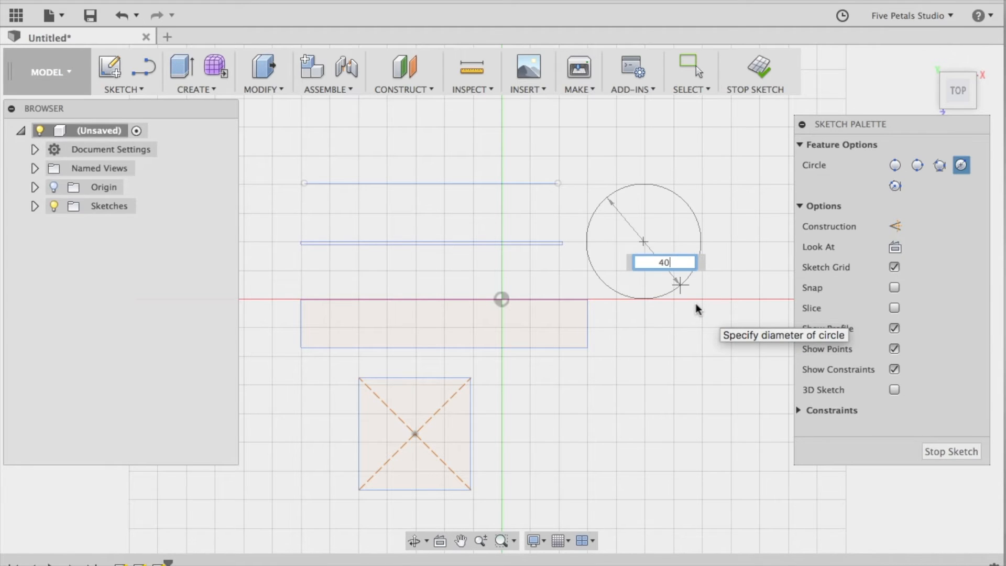
{"action": "key", "text": "Tab"}
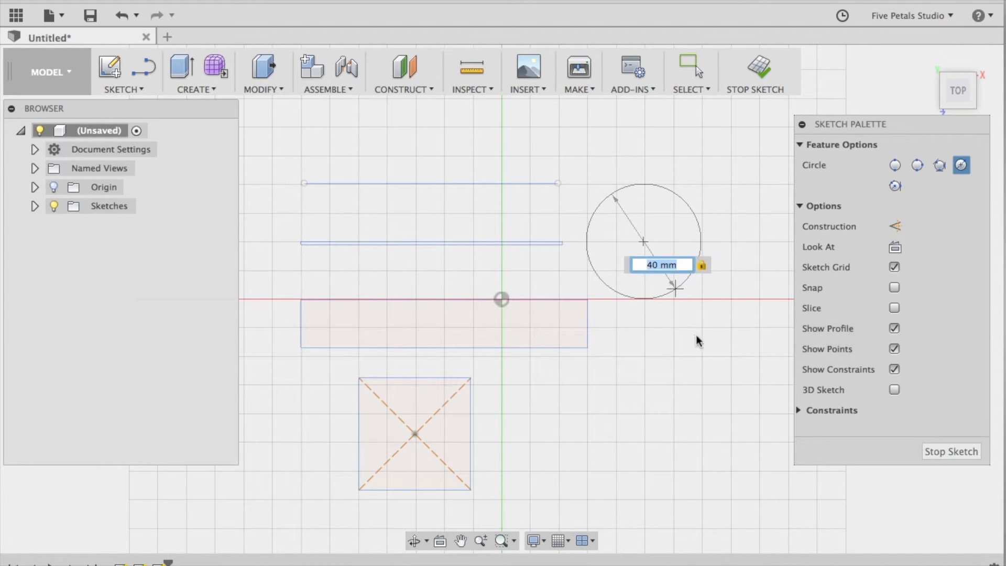
{"action": "key", "text": "Escape"}
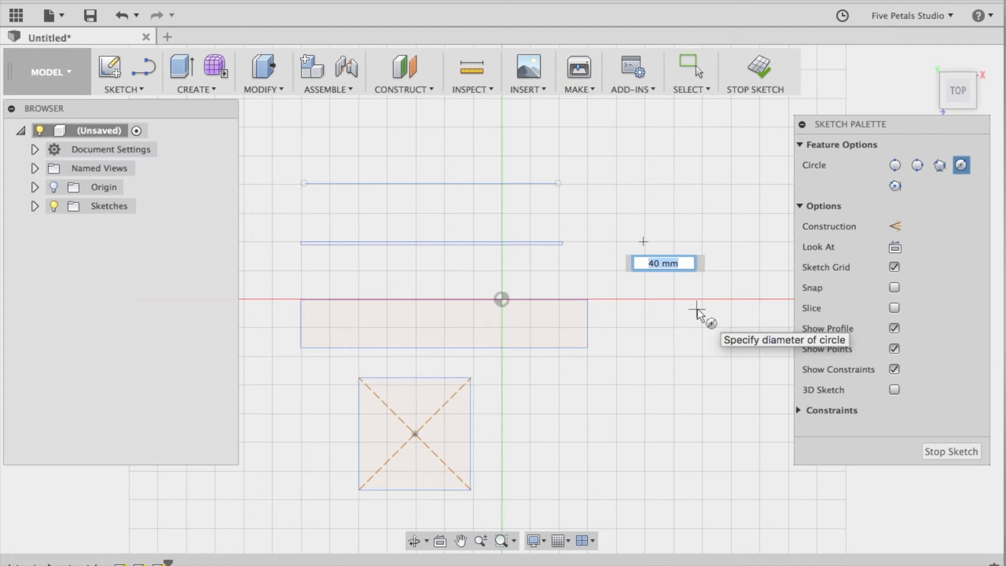
{"action": "left_click", "coordinate": [679, 282]}
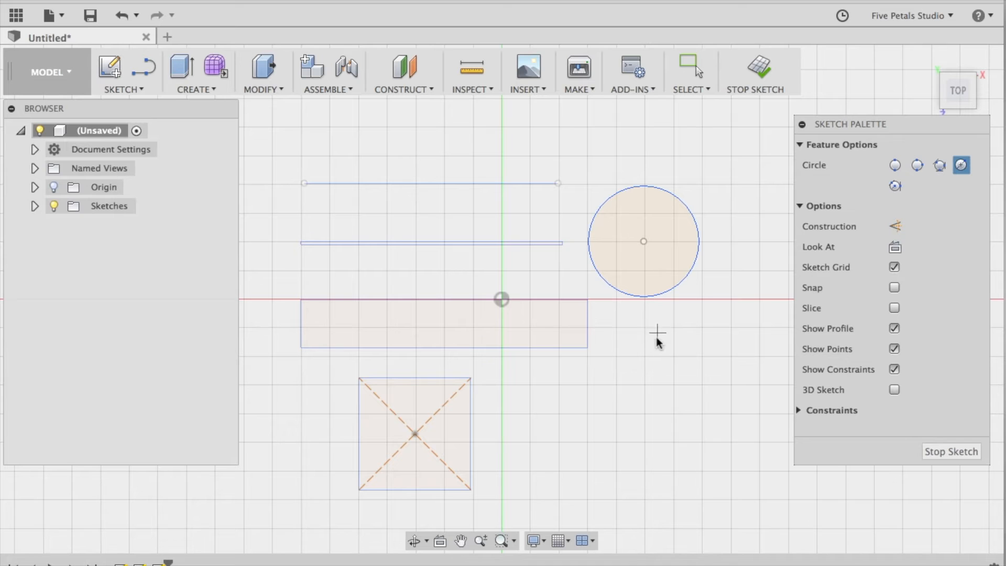
Draw a second center diameter circle with a 40 mm diameter, overlapping the taller rectangle's lower-right corner.
{"action": "left_click", "coordinate": [584, 396]}
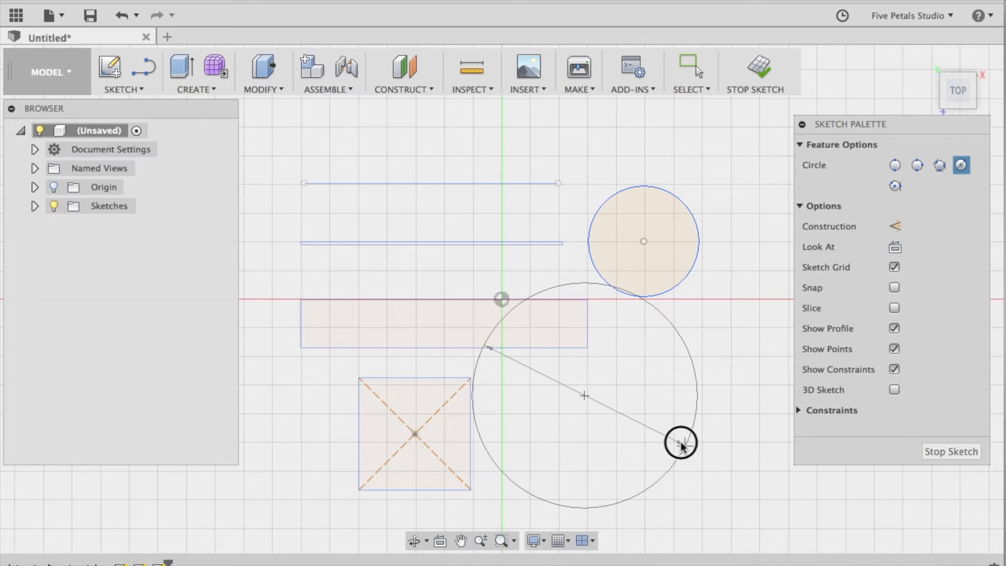
{"action": "type", "text": "40"}
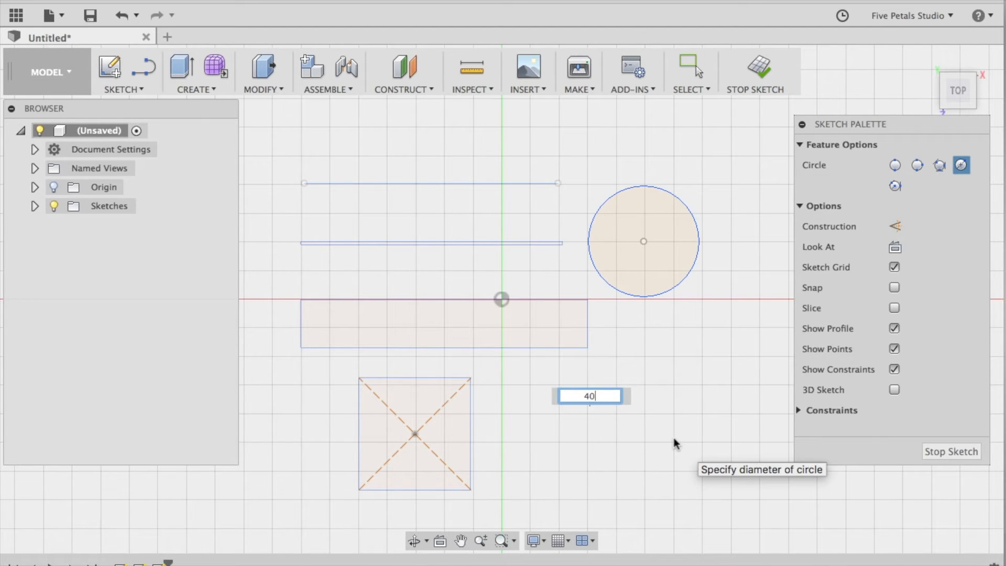
{"action": "key", "text": "Tab"}
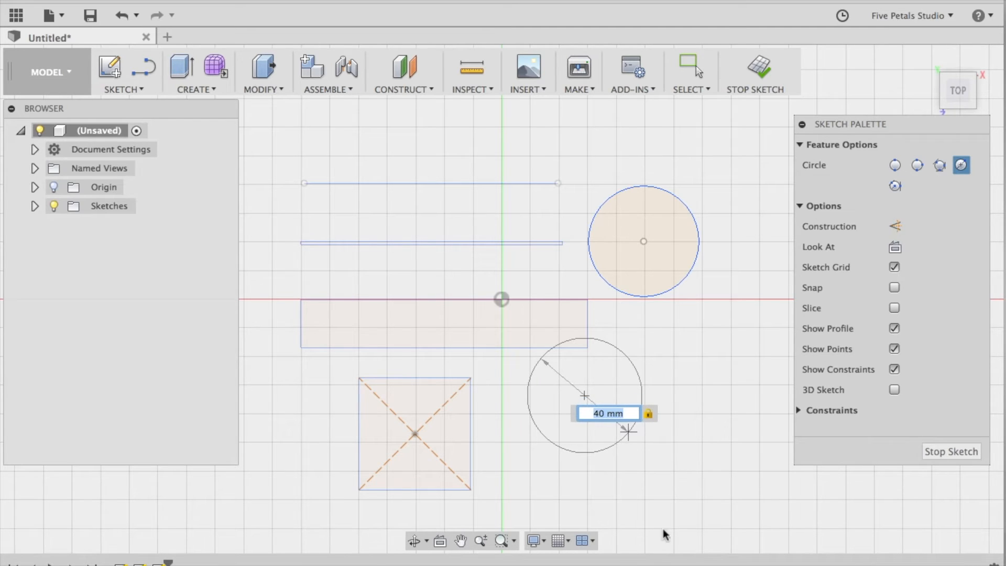
{"action": "left_click", "coordinate": [639, 489]}
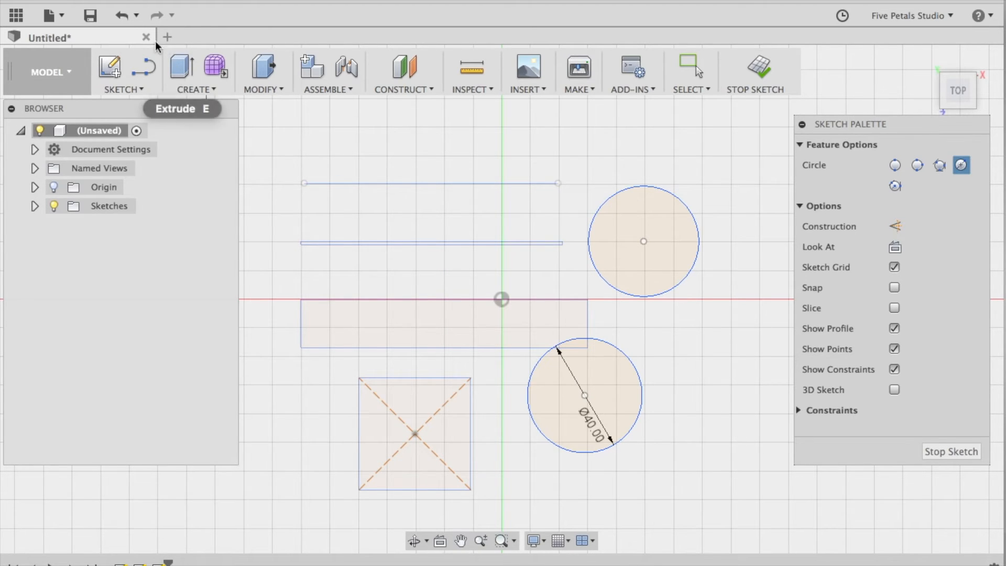
Undo the 40 mm circle and close the untitled design without saving it.
{"action": "left_click", "coordinate": [120, 18]}
{"action": "left_click", "coordinate": [120, 18]}
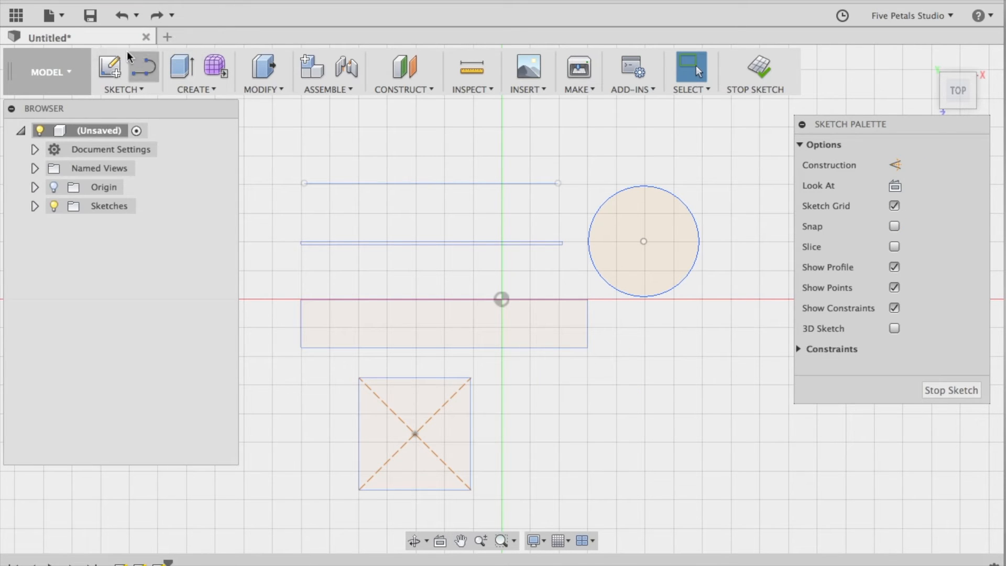
{"action": "left_click", "coordinate": [147, 38]}
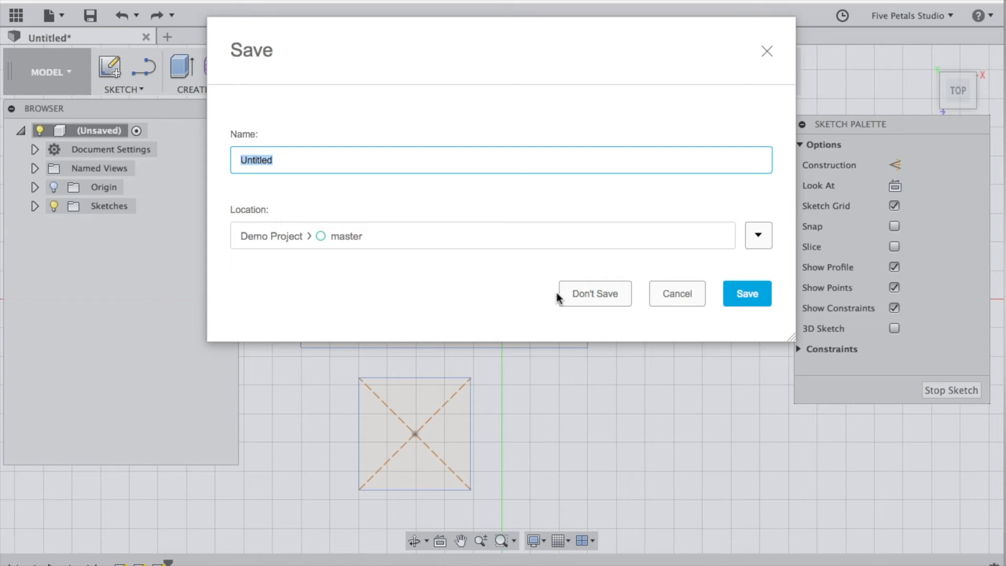
{"action": "left_click", "coordinate": [583, 293]}
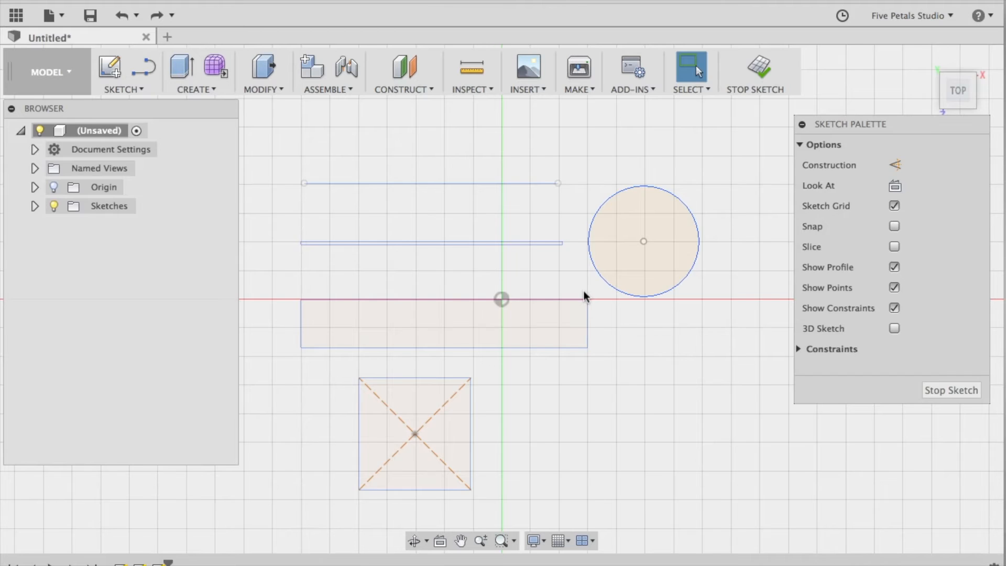
Draw a wavy four-point spline on the horizontal ground plane, starting on the green axis above the origin.
{"action": "left_click", "coordinate": [140, 90]}
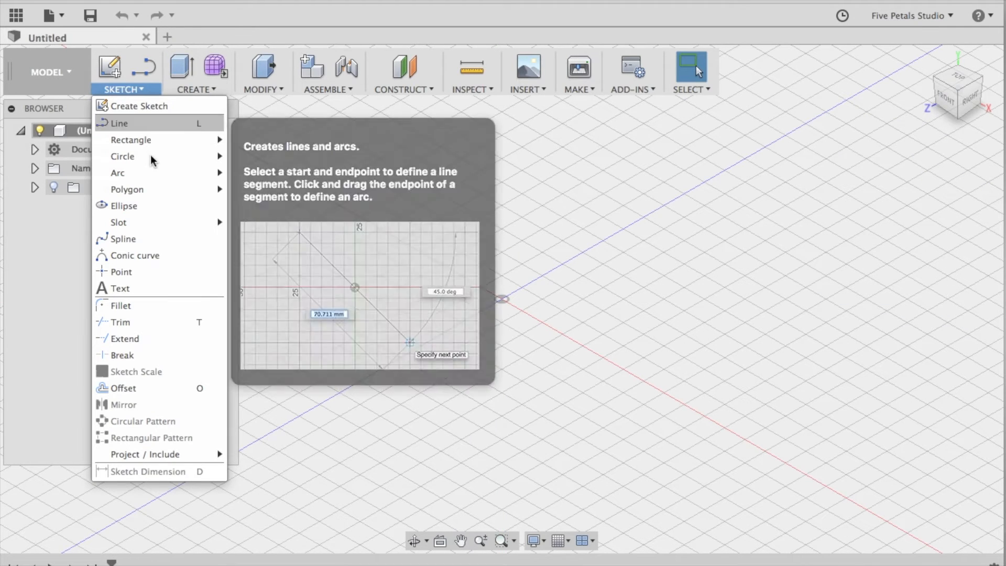
{"action": "mouse_move", "coordinate": [152, 178]}
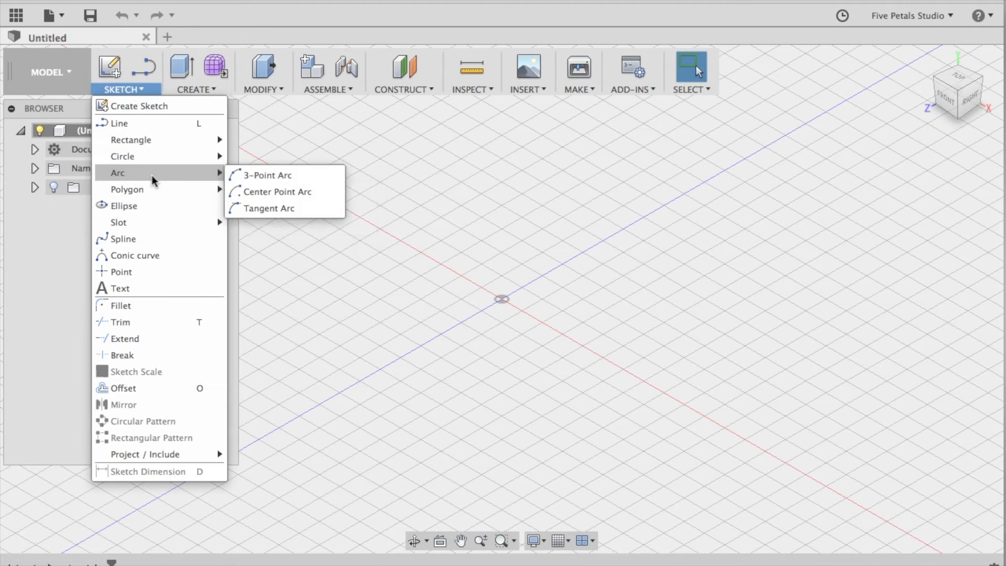
{"action": "left_click", "coordinate": [146, 239]}
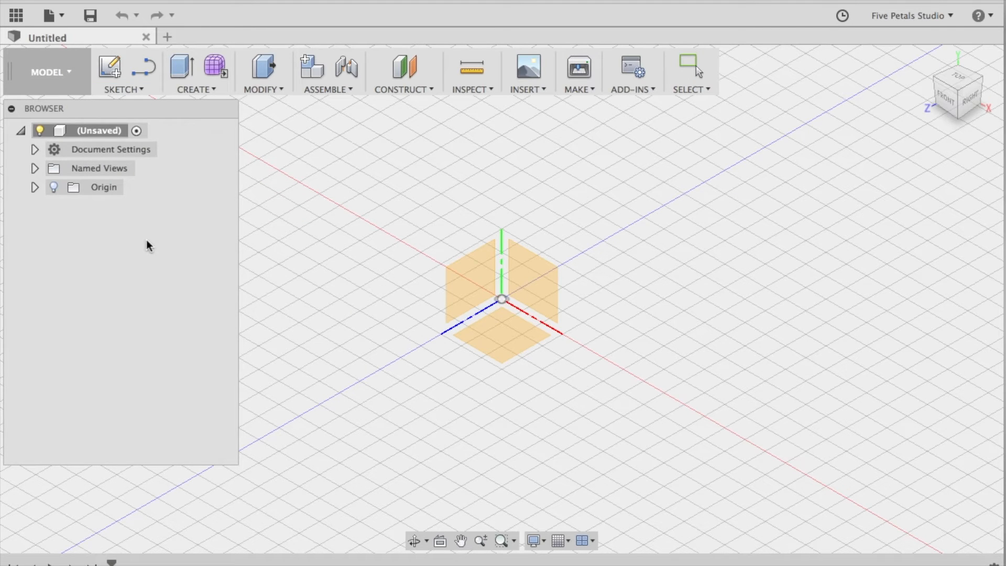
{"action": "left_click", "coordinate": [520, 335]}
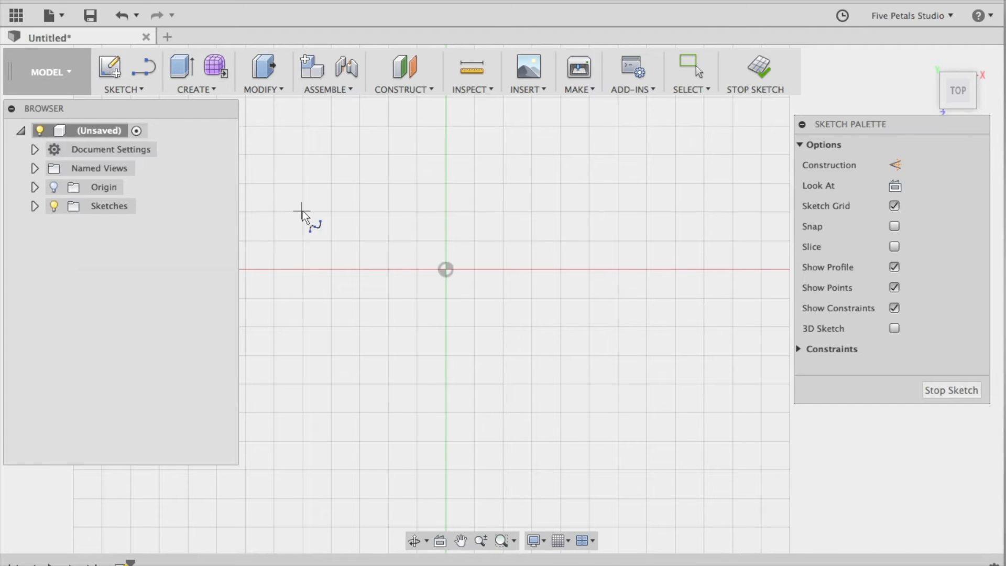
{"action": "left_click", "coordinate": [445, 212]}
{"action": "left_click", "coordinate": [537, 184]}
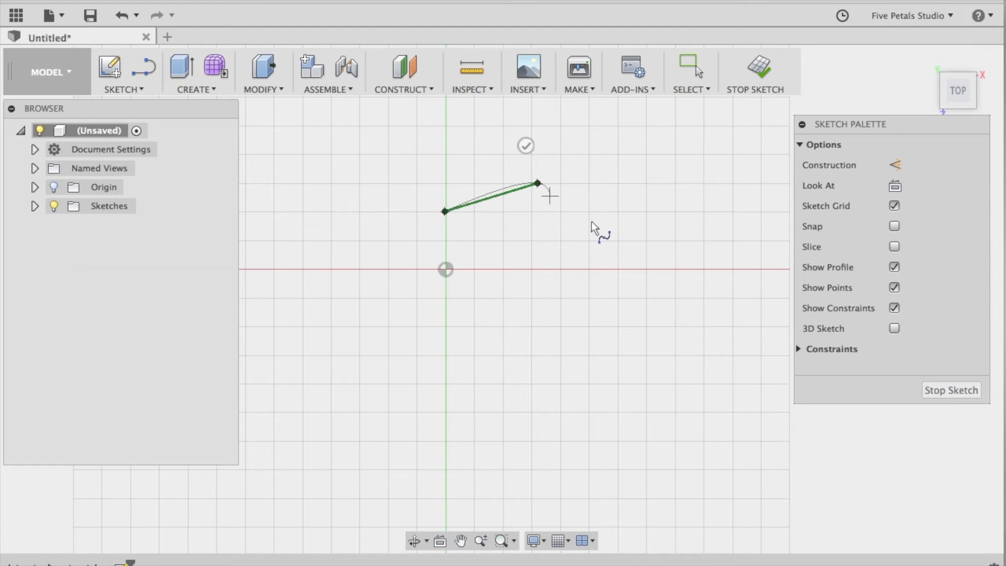
{"action": "left_click", "coordinate": [621, 281]}
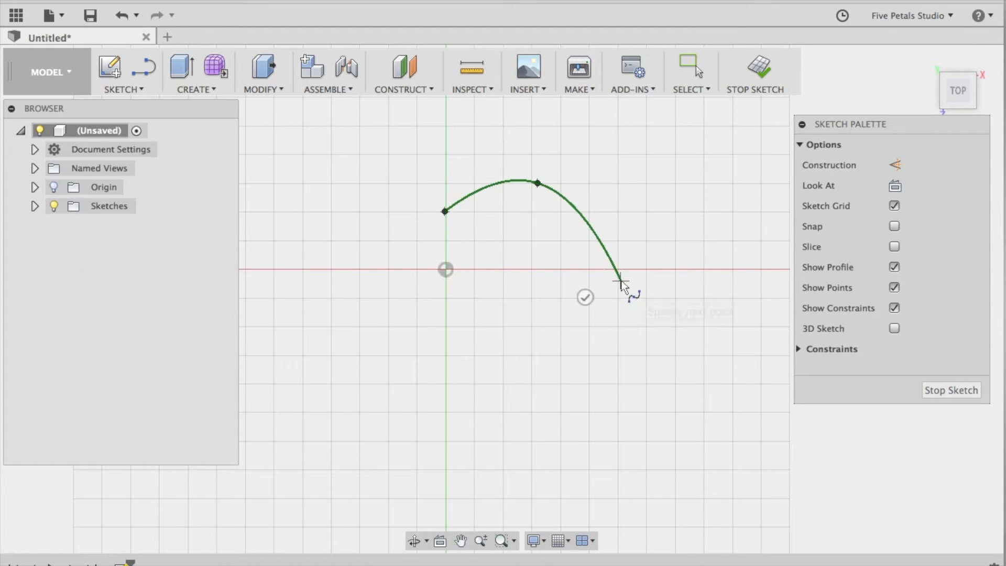
{"action": "left_click", "coordinate": [751, 183]}
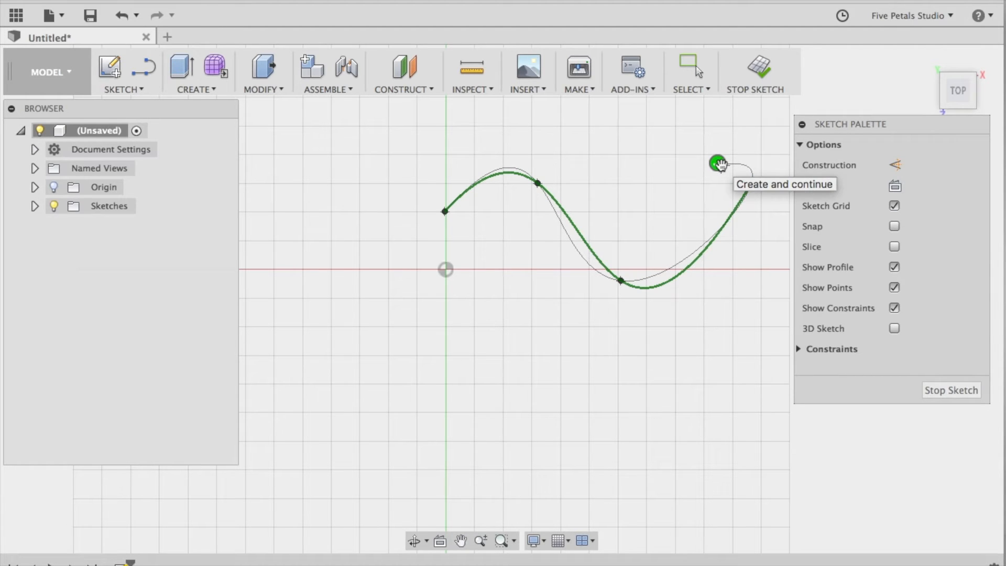
{"action": "left_click", "coordinate": [717, 164]}
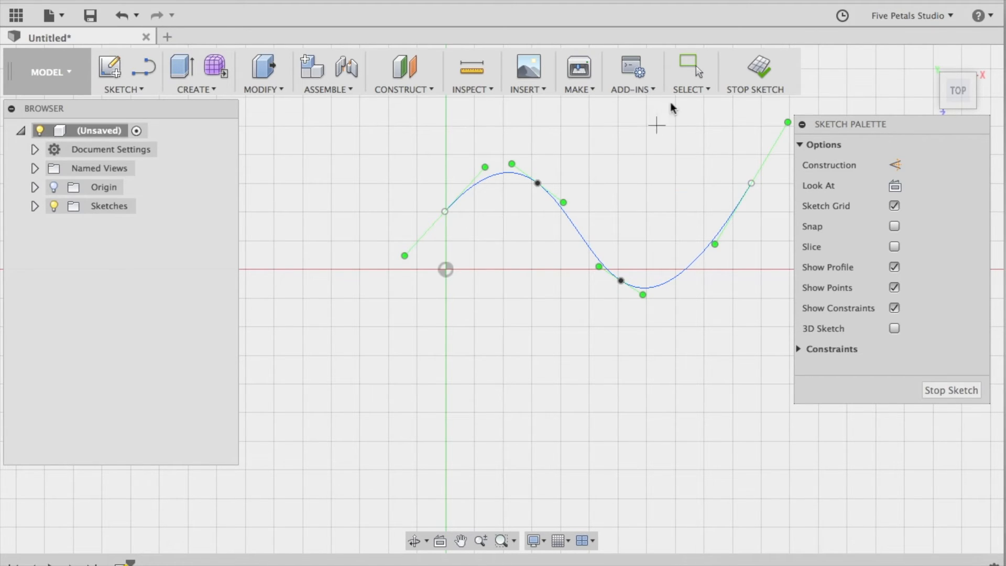
Reshape the spline by moving a tangent handle, pulling its far end below the red axis and its second point left of the green axis.
{"action": "left_click", "coordinate": [686, 88]}
{"action": "left_click", "coordinate": [690, 106]}
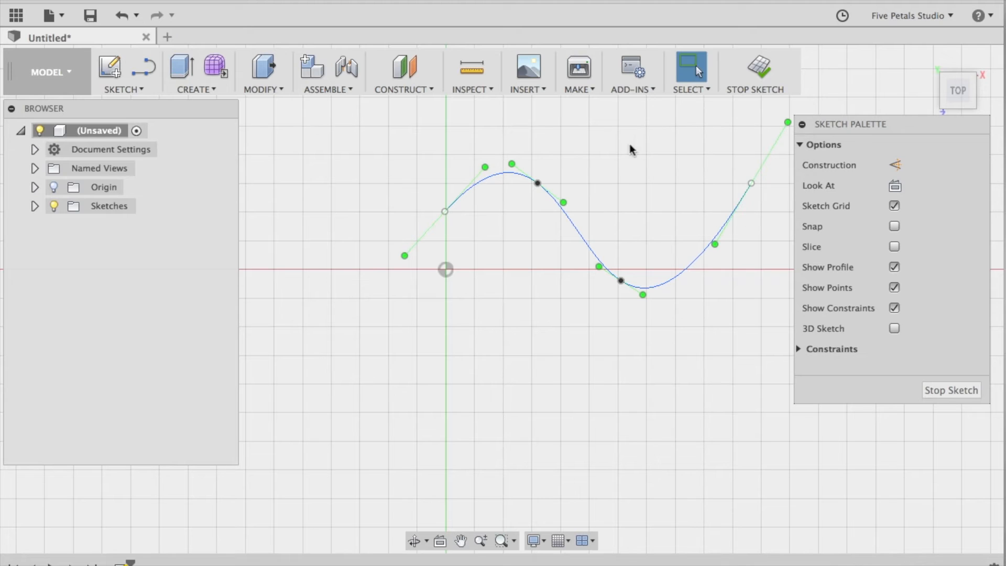
{"action": "left_click_drag", "start_coordinate": [512, 165], "coordinate": [476, 147]}
{"action": "mouse_move", "coordinate": [750, 185]}
{"action": "left_mouse_down"}
{"action": "mouse_move", "coordinate": [762, 251]}
{"action": "mouse_move", "coordinate": [692, 373]}
{"action": "mouse_move", "coordinate": [534, 388]}
{"action": "mouse_move", "coordinate": [520, 312]}
{"action": "mouse_move", "coordinate": [546, 235]}
{"action": "mouse_move", "coordinate": [650, 194]}
{"action": "mouse_move", "coordinate": [498, 218]}
{"action": "mouse_move", "coordinate": [500, 309]}
{"action": "mouse_move", "coordinate": [584, 366]}
{"action": "left_mouse_up"}
{"action": "left_click_drag", "start_coordinate": [536, 184], "coordinate": [406, 230]}
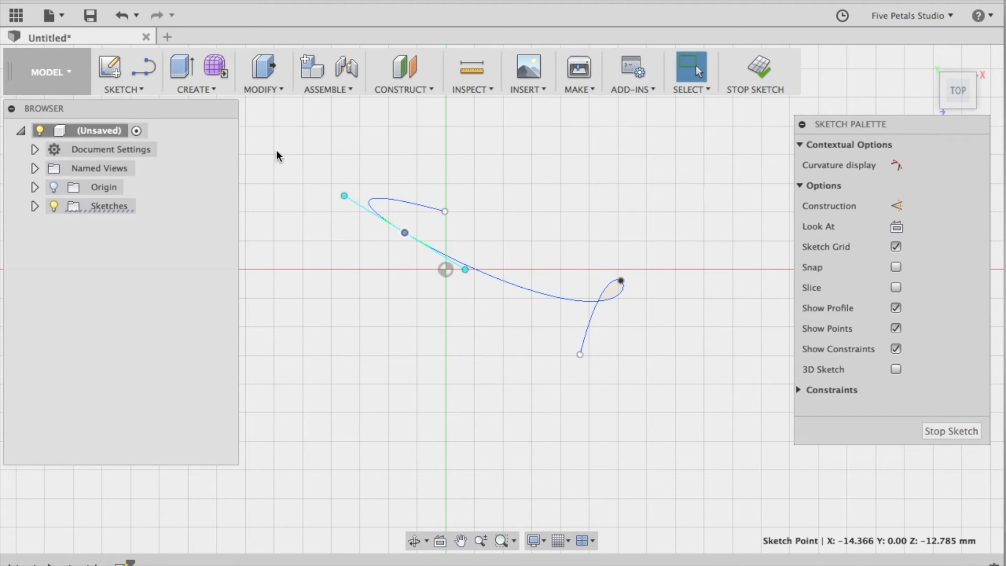
Delete the reshaped spline and finish the sketch.
{"action": "left_click", "coordinate": [137, 90]}
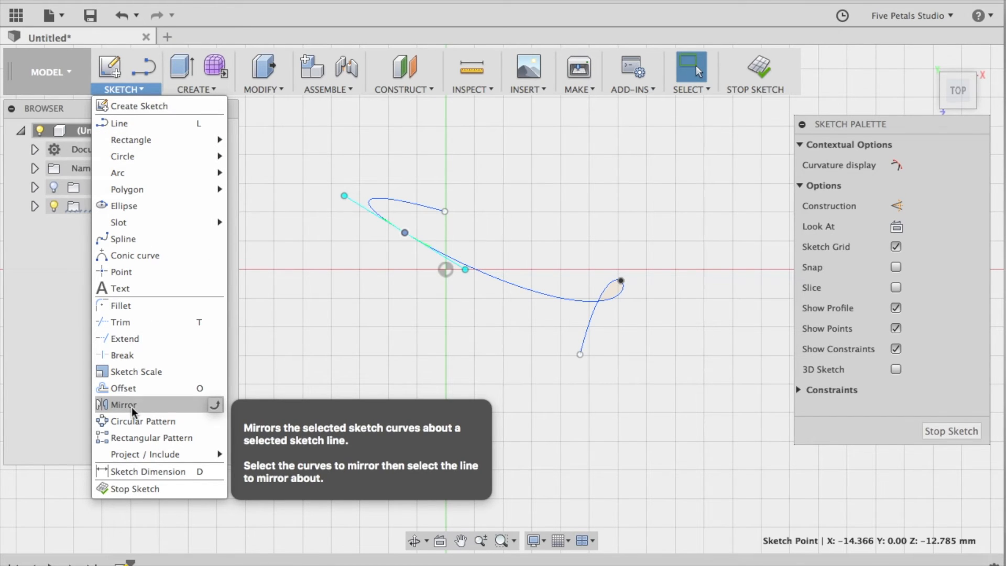
{"action": "left_click", "coordinate": [276, 356]}
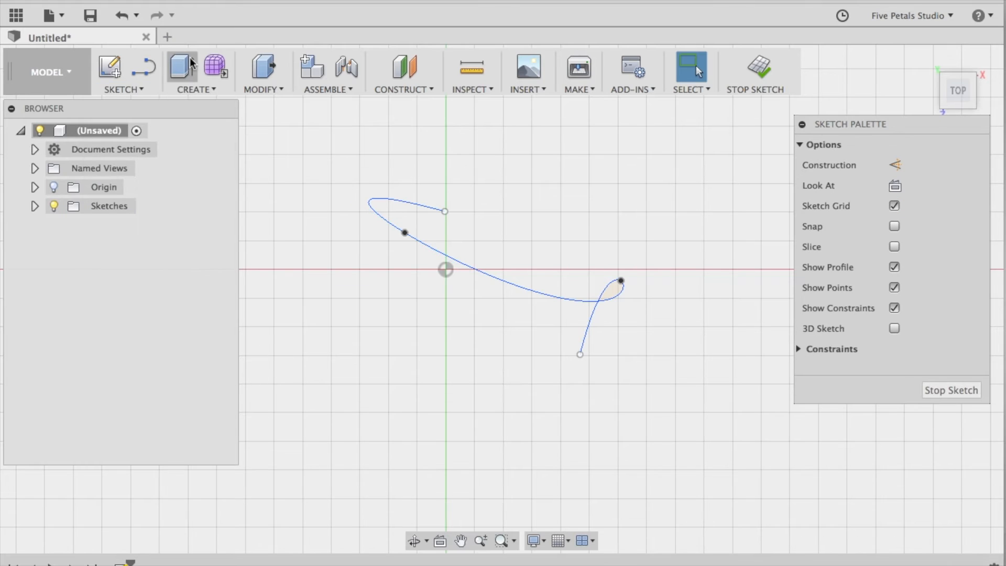
{"action": "left_click", "coordinate": [518, 287]}
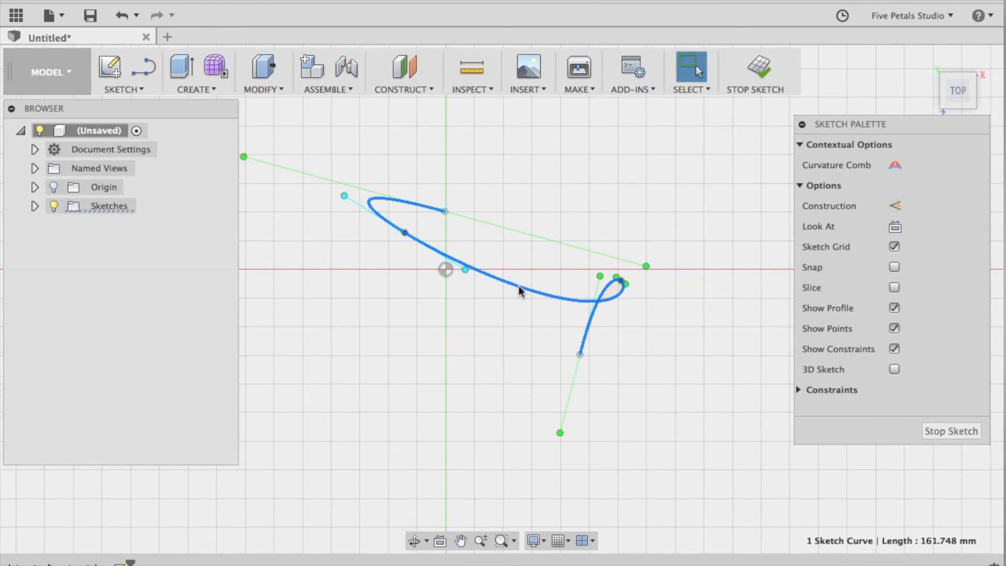
{"action": "key", "text": "Delete"}
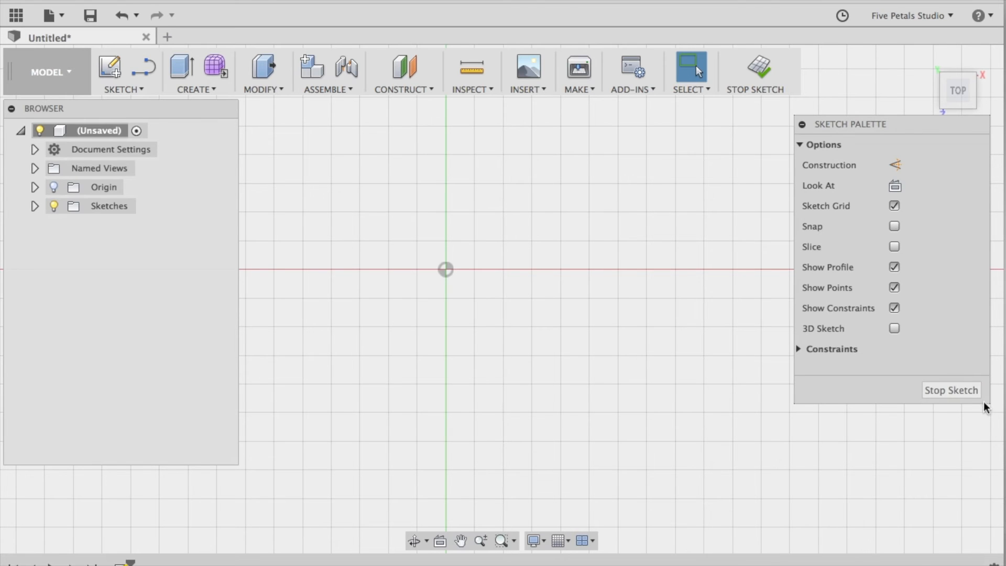
{"action": "left_click", "coordinate": [963, 389]}
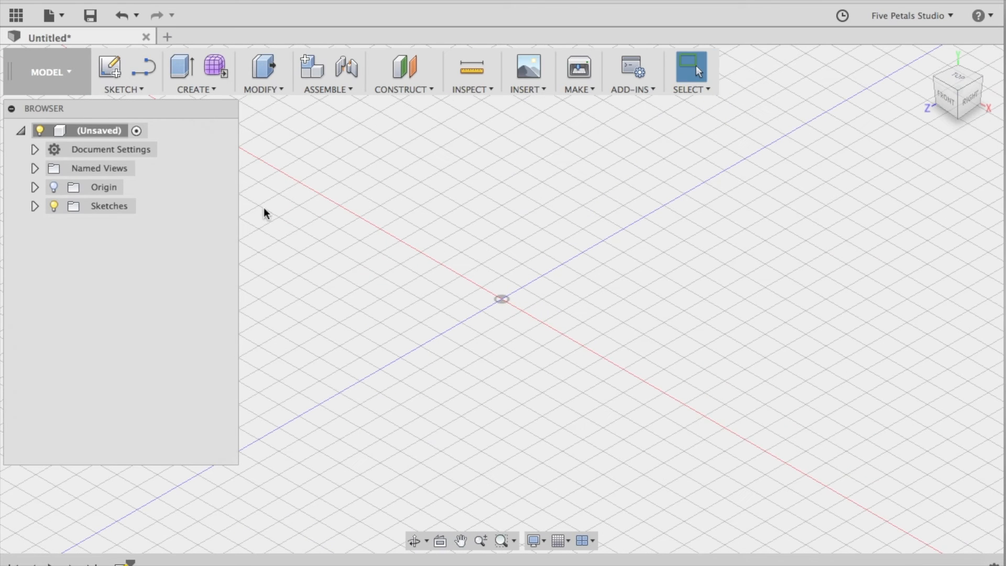
Start a new line sketch on the horizontal ground plane.
{"action": "scroll", "coordinate": [817, 187], "scroll_direction": "down", "scroll_amount": 5}
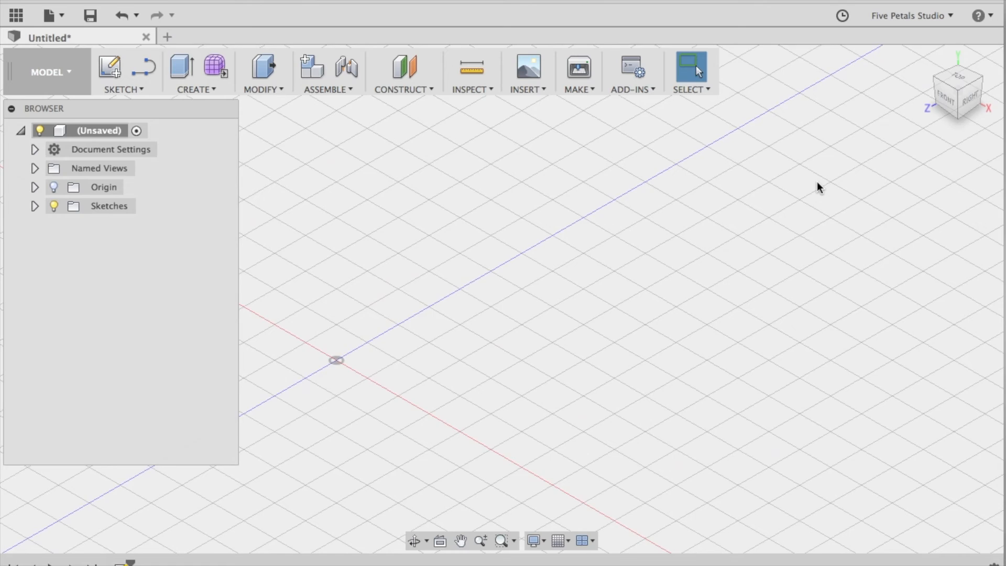
{"action": "scroll", "coordinate": [817, 187], "scroll_direction": "up", "scroll_amount": 2}
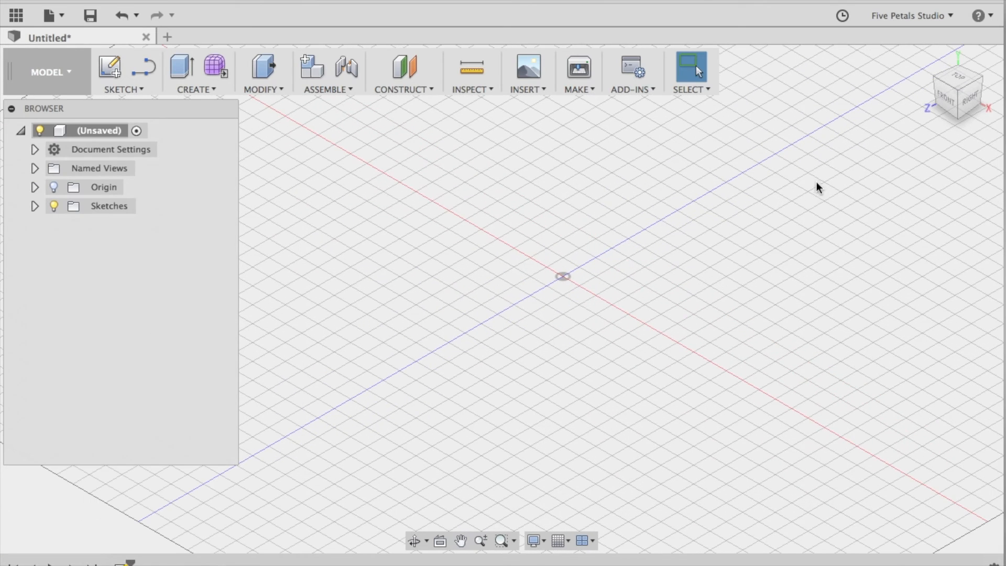
{"action": "left_click", "coordinate": [135, 89]}
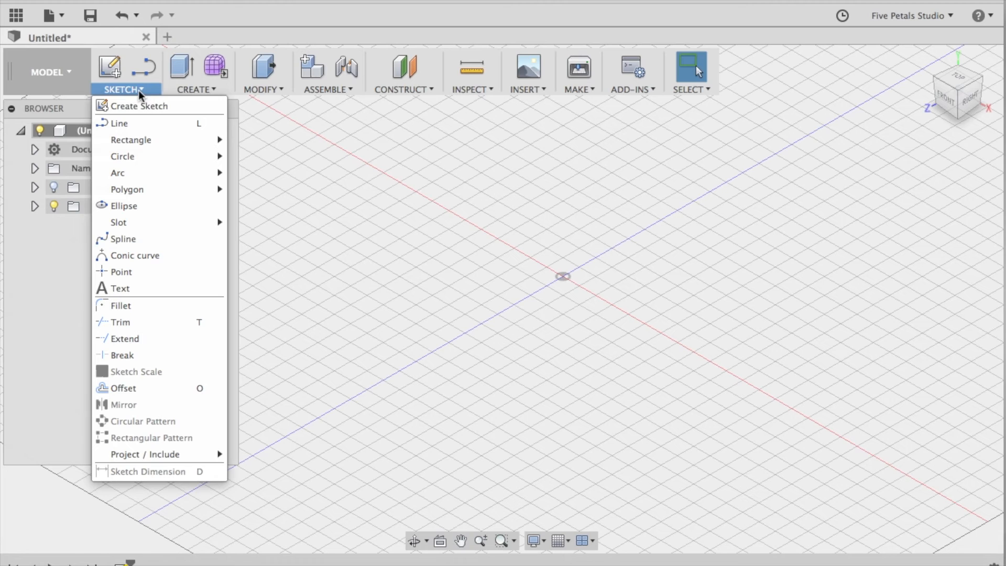
{"action": "mouse_move", "coordinate": [140, 133]}
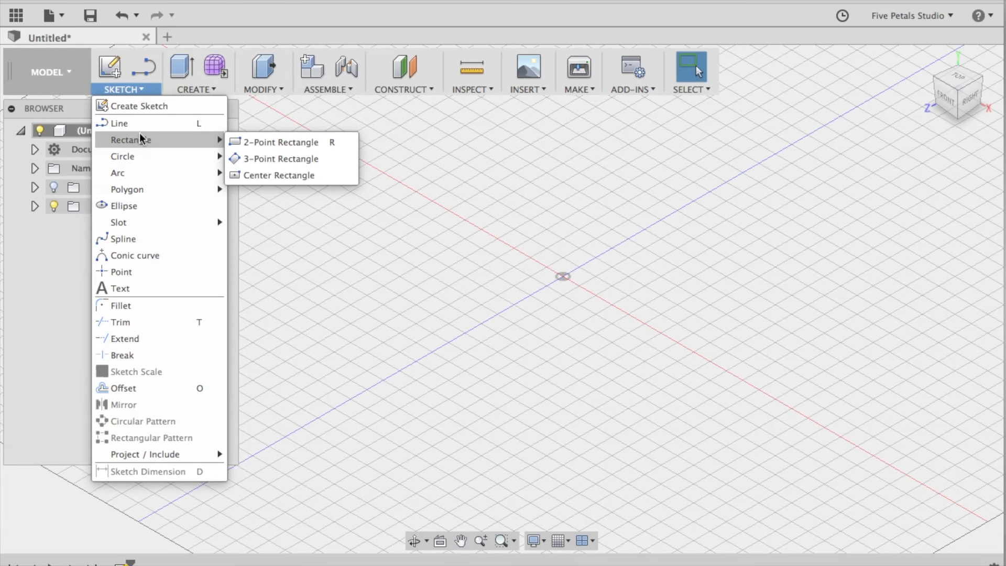
{"action": "mouse_move", "coordinate": [139, 154]}
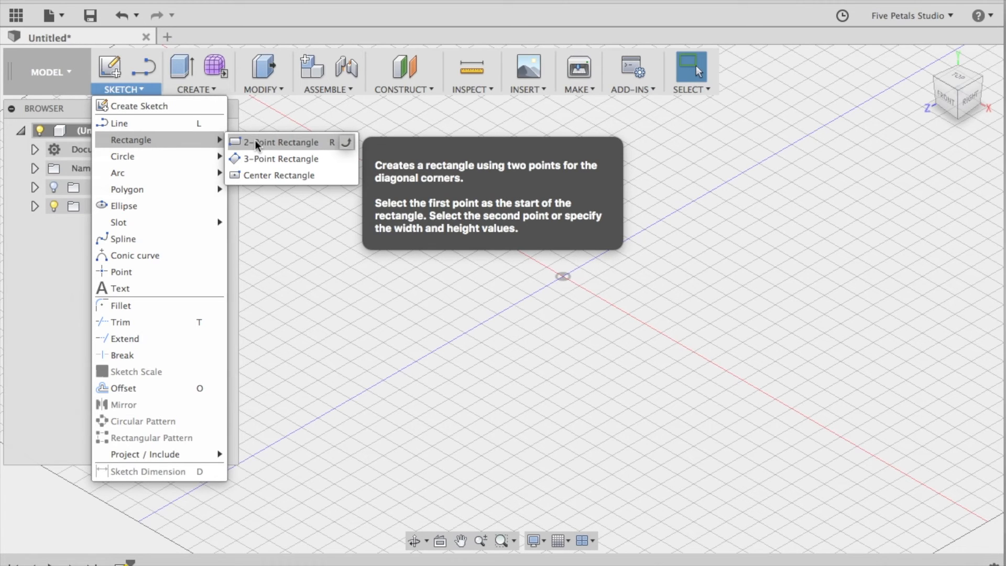
{"action": "left_click", "coordinate": [191, 124]}
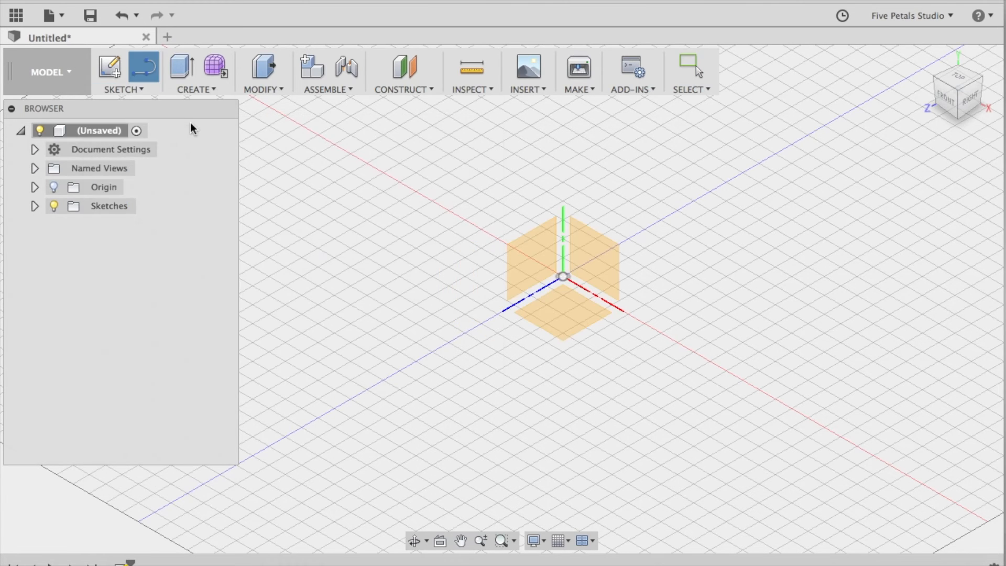
{"action": "left_click", "coordinate": [570, 325]}
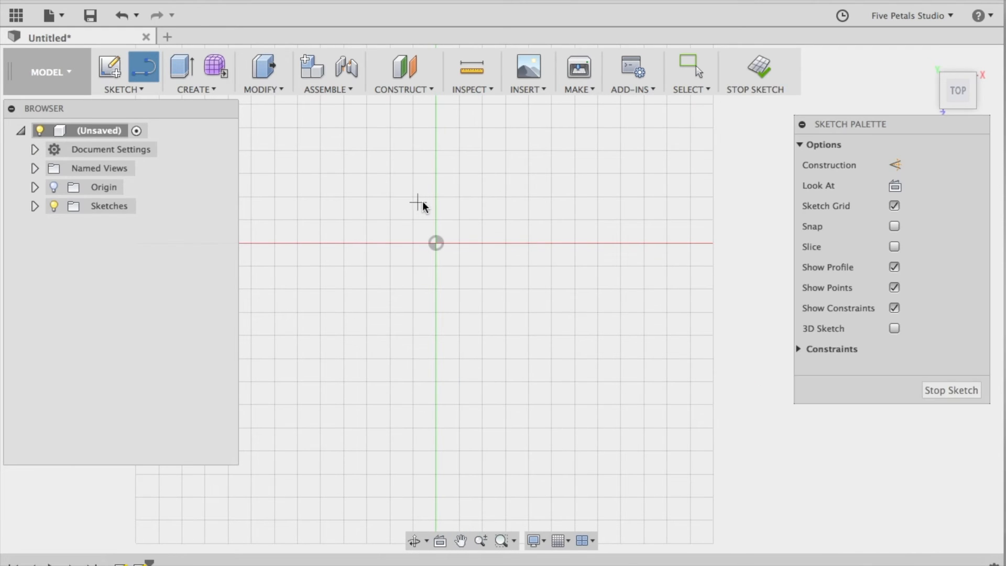
Draw a six-segment zigzag to the right of the green axis, starting on the axis above the origin and ending on it far below.
{"action": "left_click", "coordinate": [435, 195]}
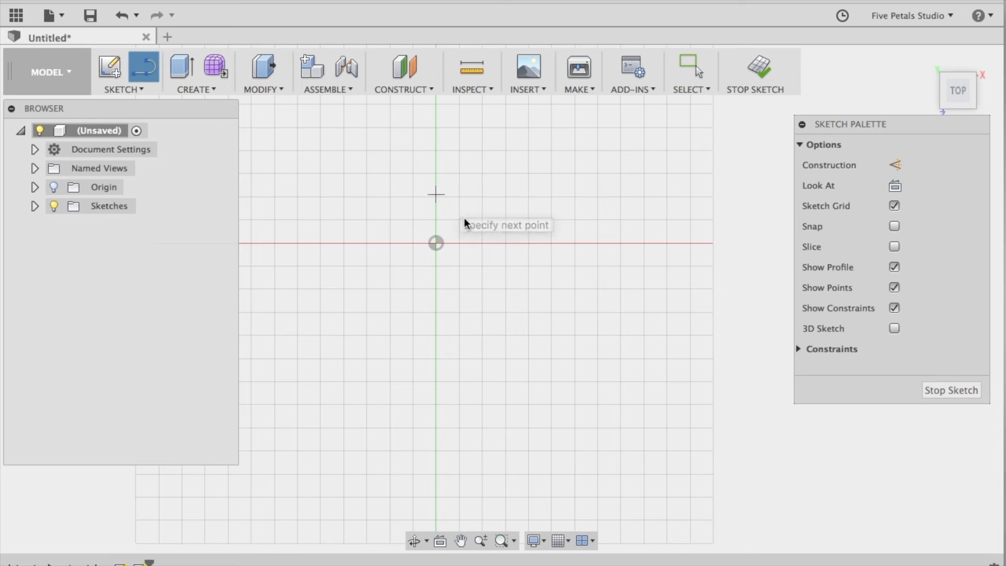
{"action": "left_click", "coordinate": [524, 263]}
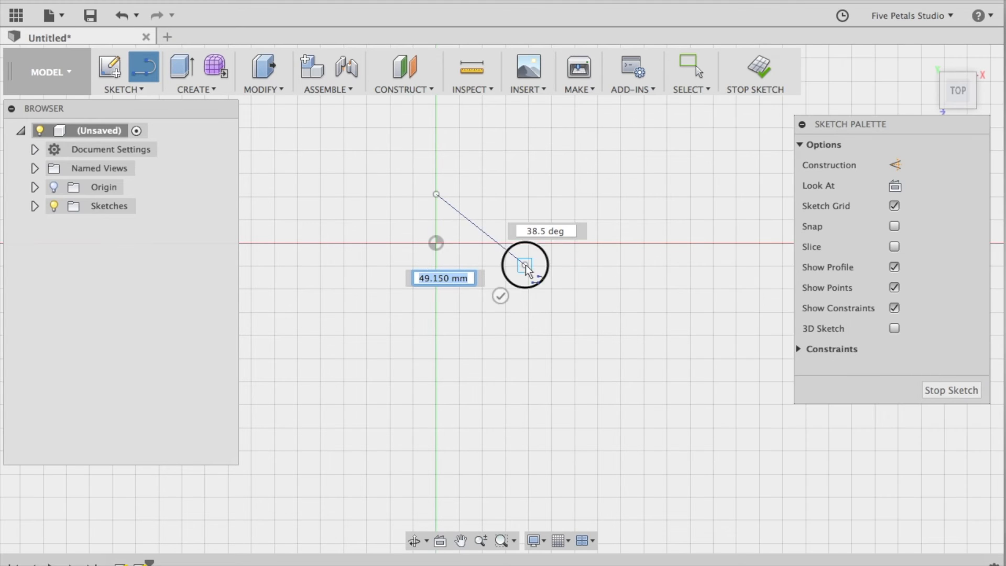
{"action": "left_click", "coordinate": [468, 323]}
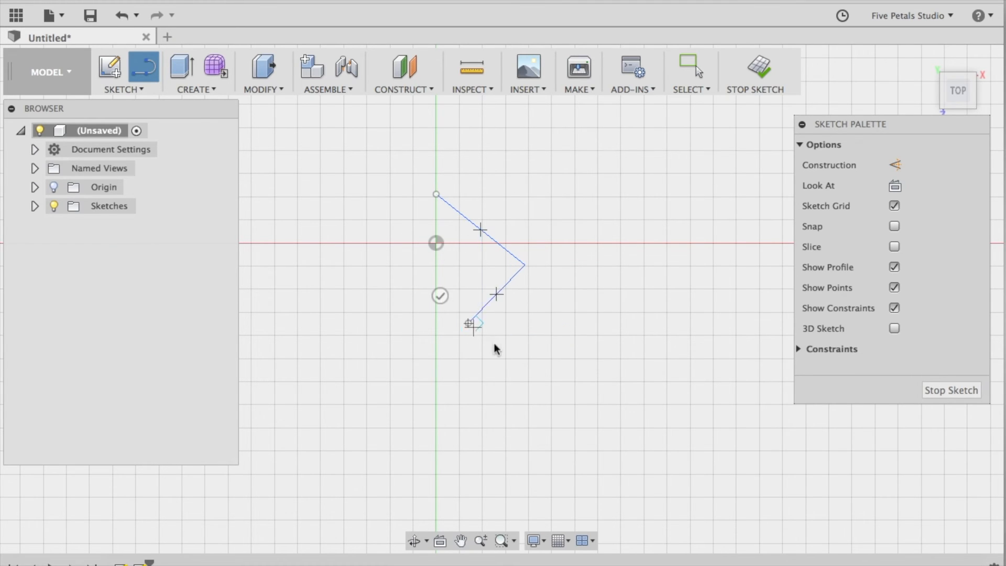
{"action": "left_click", "coordinate": [532, 385]}
{"action": "left_click", "coordinate": [445, 454]}
{"action": "left_click", "coordinate": [514, 491]}
{"action": "left_click", "coordinate": [435, 514]}
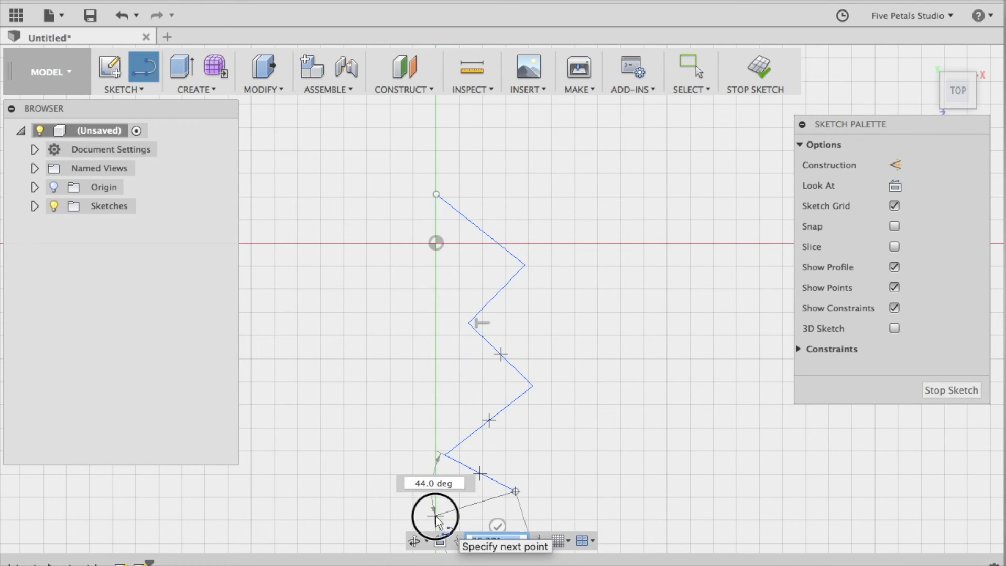
{"action": "left_click", "coordinate": [423, 477]}
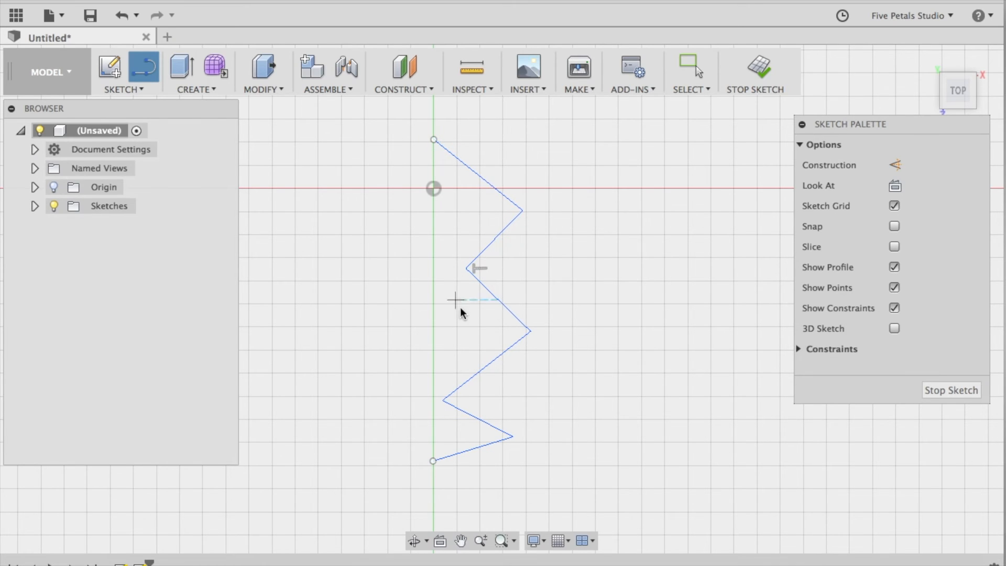
Close the zigzag with a straight line about 139 mm long along the green axis, joining its two open ends.
{"action": "left_click", "coordinate": [139, 88]}
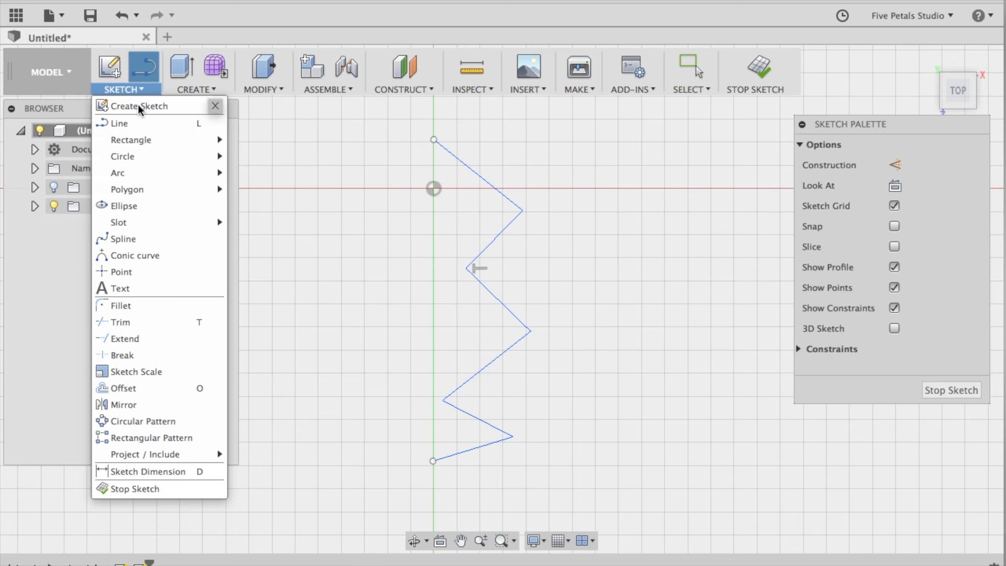
{"action": "left_click", "coordinate": [168, 122]}
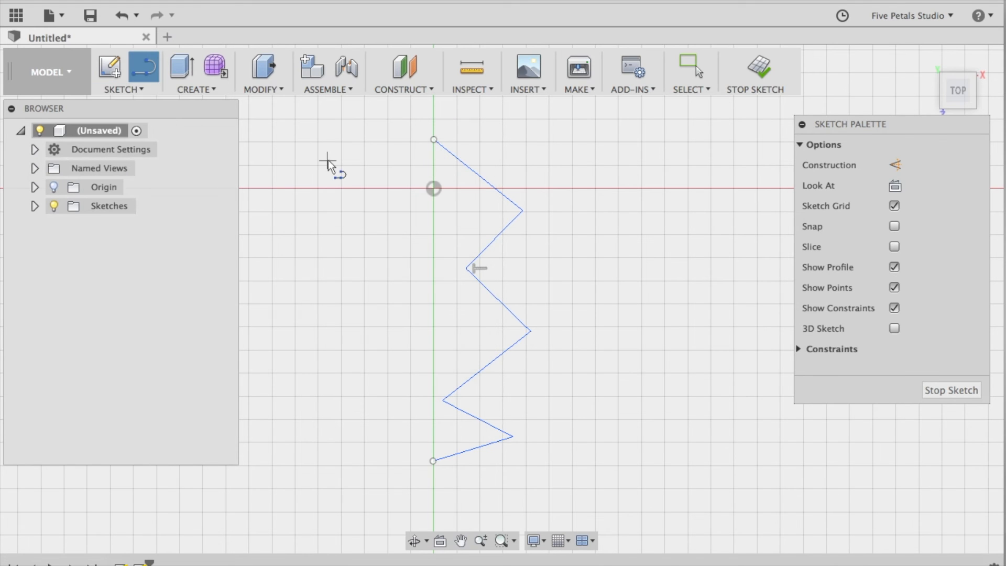
{"action": "left_click", "coordinate": [433, 139]}
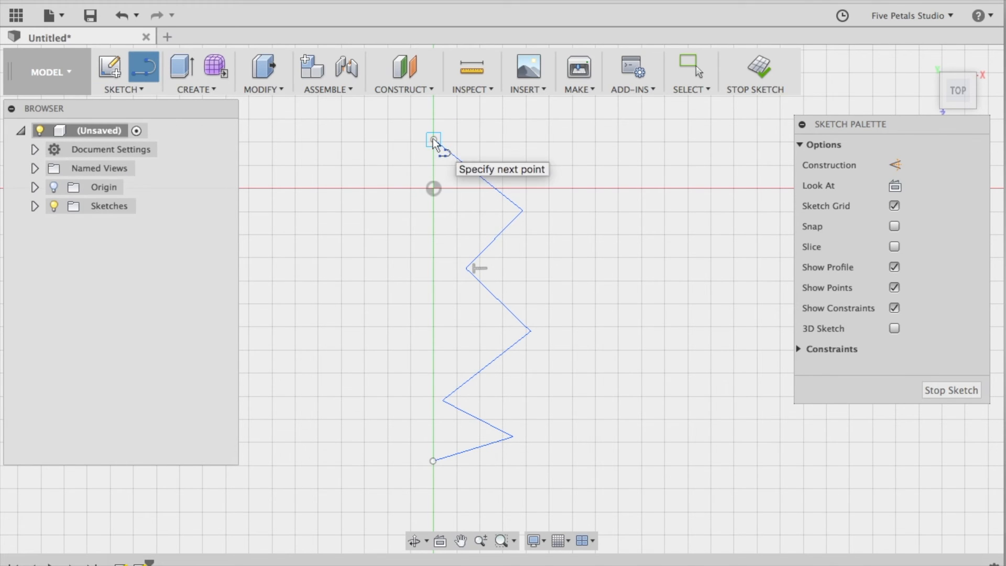
{"action": "left_click", "coordinate": [433, 461]}
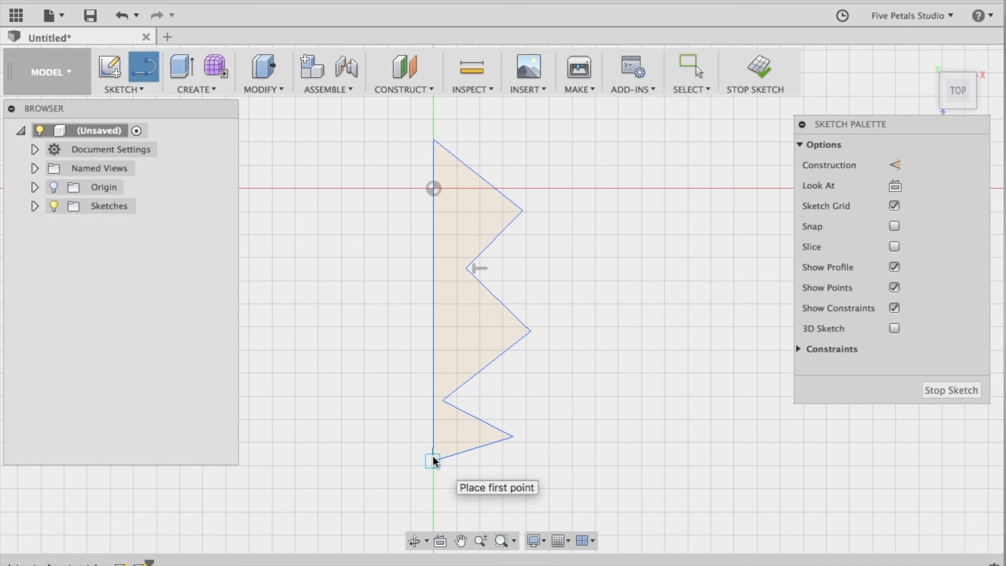
{"action": "left_click", "coordinate": [434, 360]}
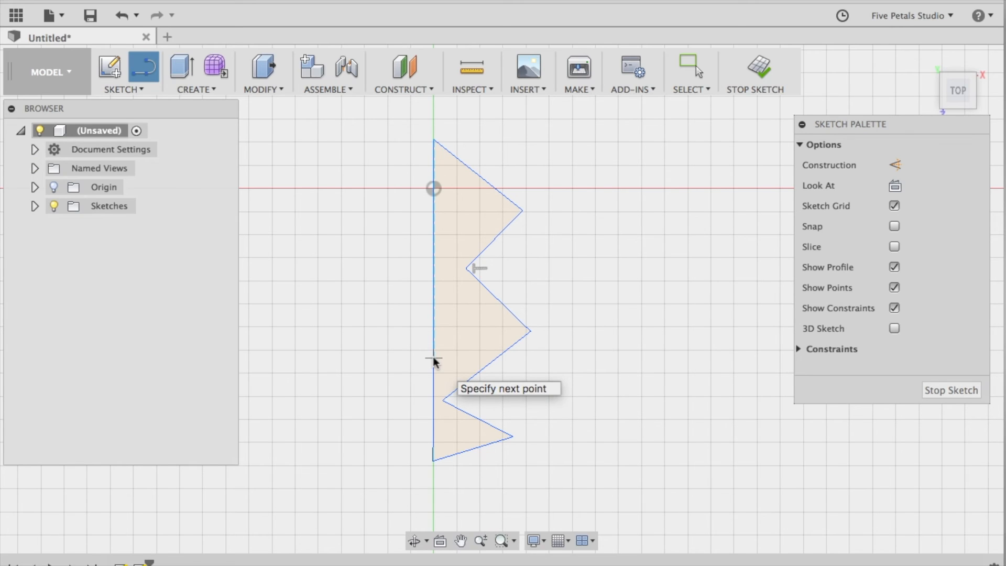
{"action": "right_click", "coordinate": [433, 360]}
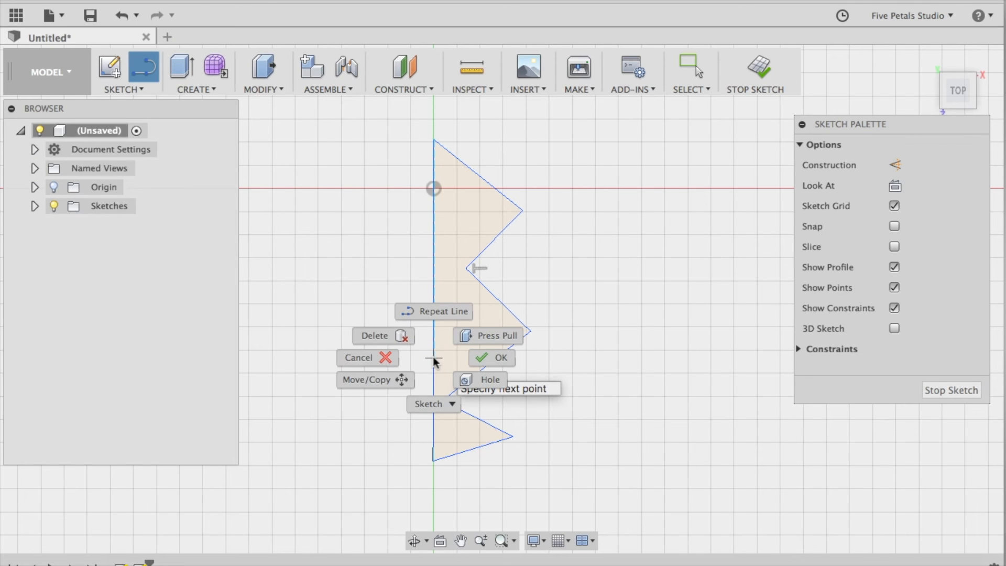
{"action": "left_click", "coordinate": [454, 404]}
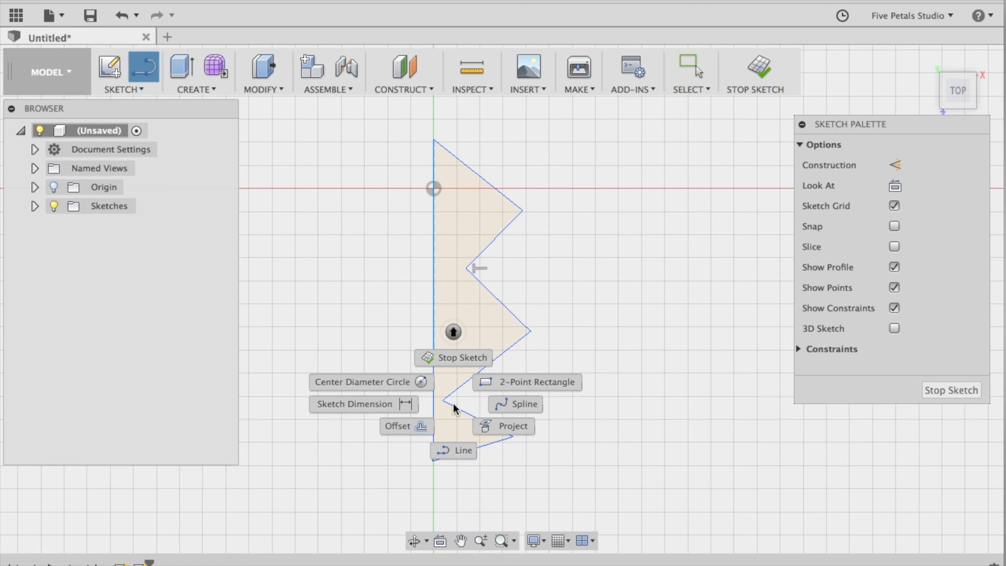
{"action": "left_click", "coordinate": [454, 411]}
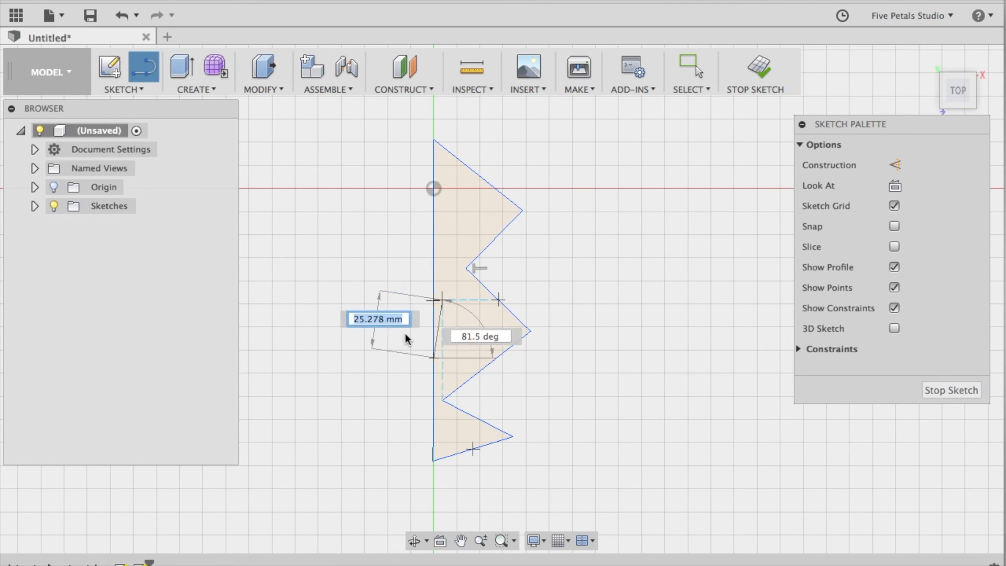
{"action": "key", "text": "Escape"}
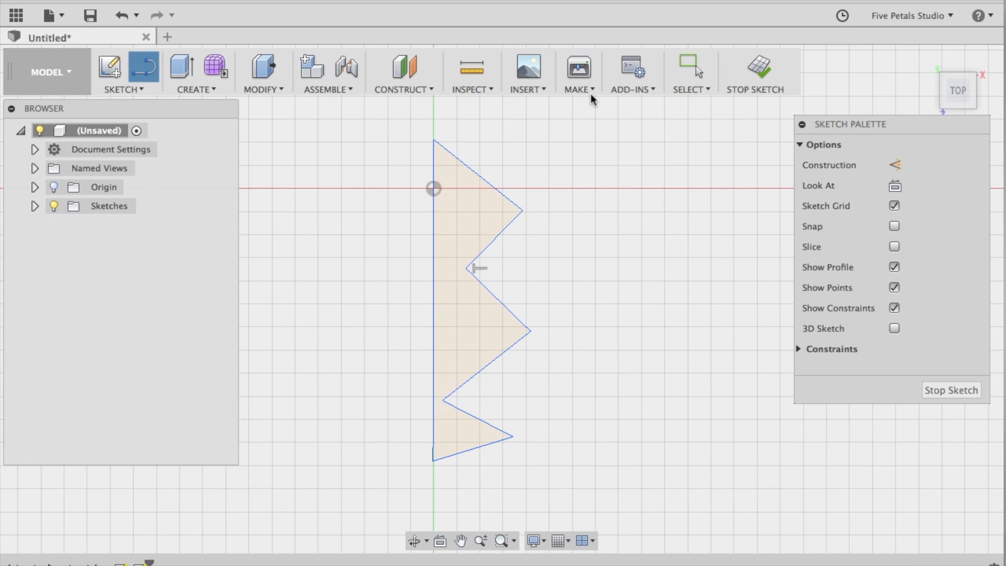
Convert the straight vertical line along the green axis into a construction line.
{"action": "left_click", "coordinate": [431, 267]}
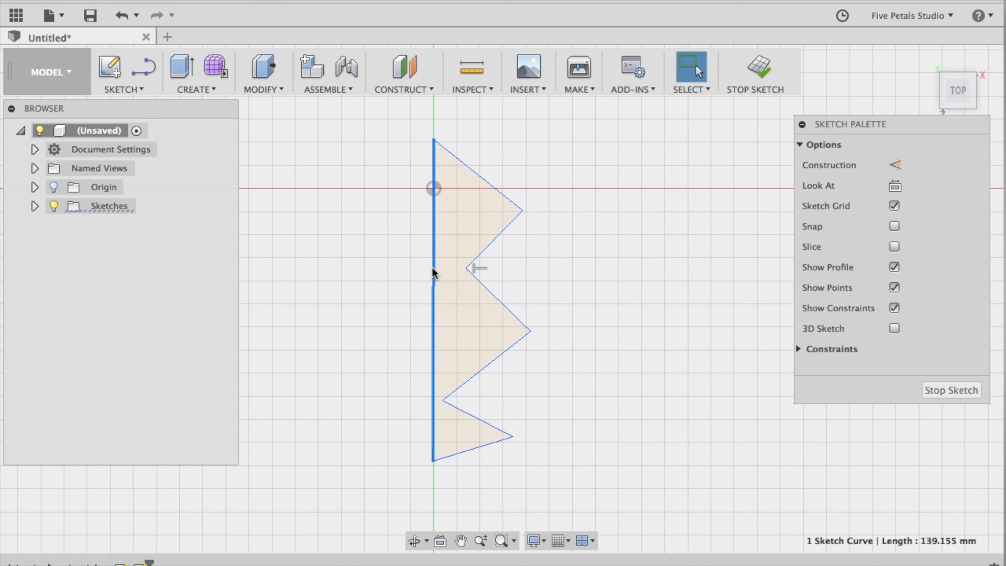
{"action": "right_click", "coordinate": [432, 268]}
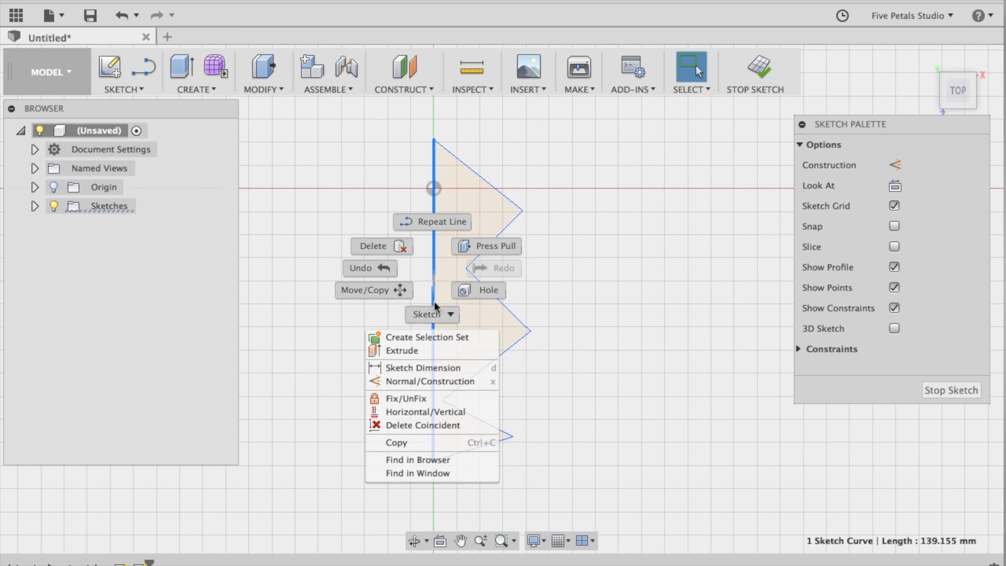
{"action": "left_click", "coordinate": [441, 385]}
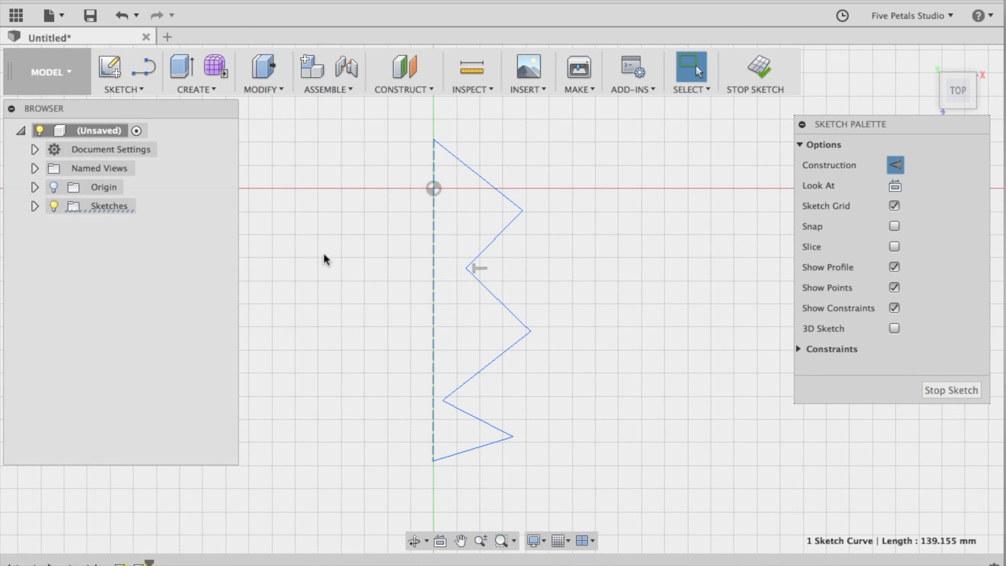
Mirror the six zigzag segments about the vertical construction line, leaving the construction line out of the mirrored objects.
{"action": "left_click", "coordinate": [140, 90]}
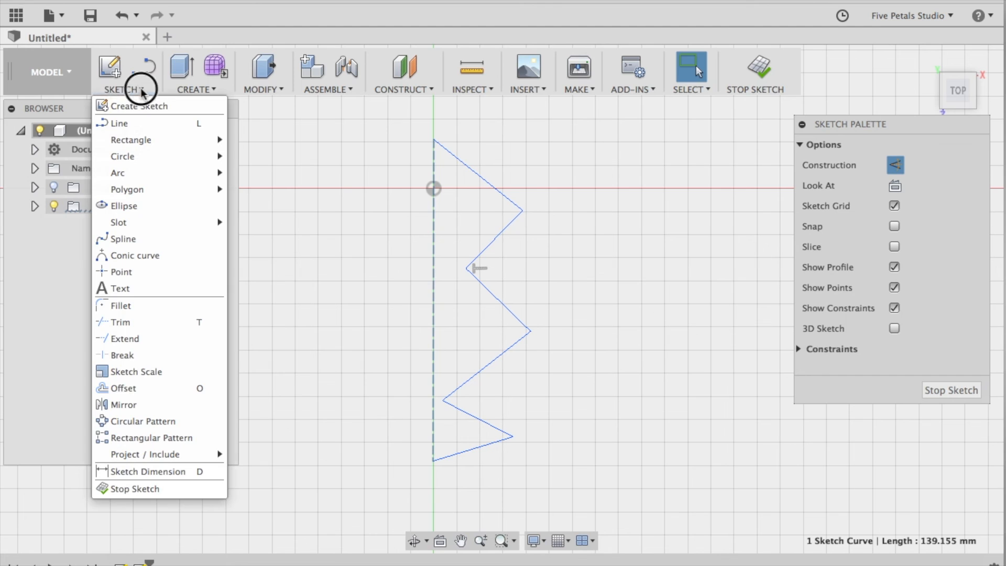
{"action": "left_click", "coordinate": [119, 407]}
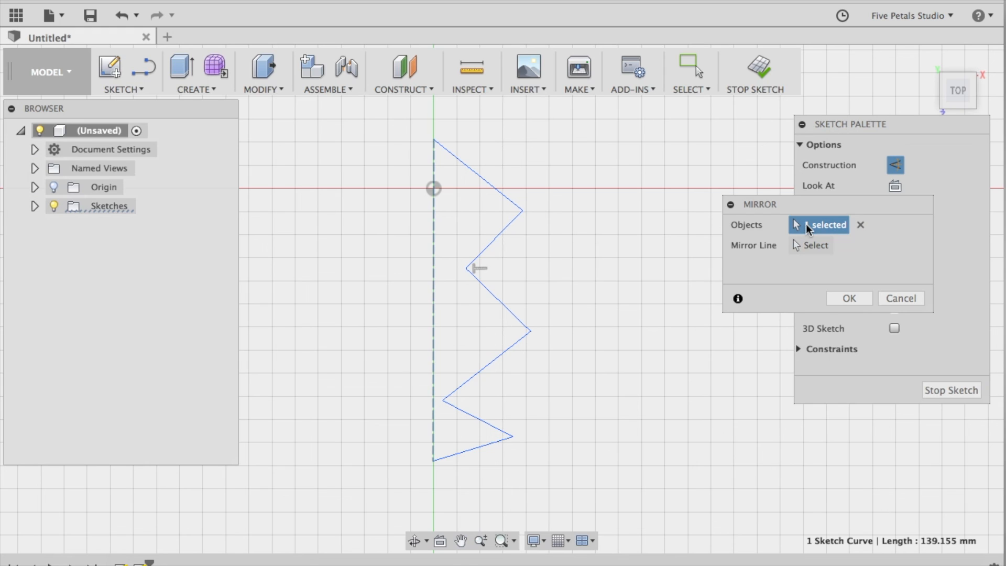
{"action": "left_click", "coordinate": [860, 225]}
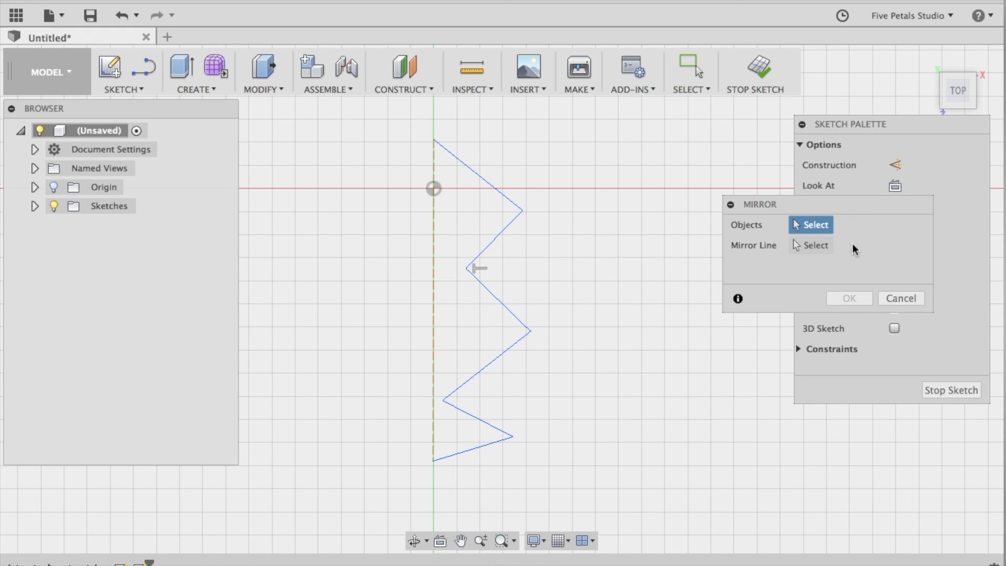
{"action": "left_click", "coordinate": [514, 205]}
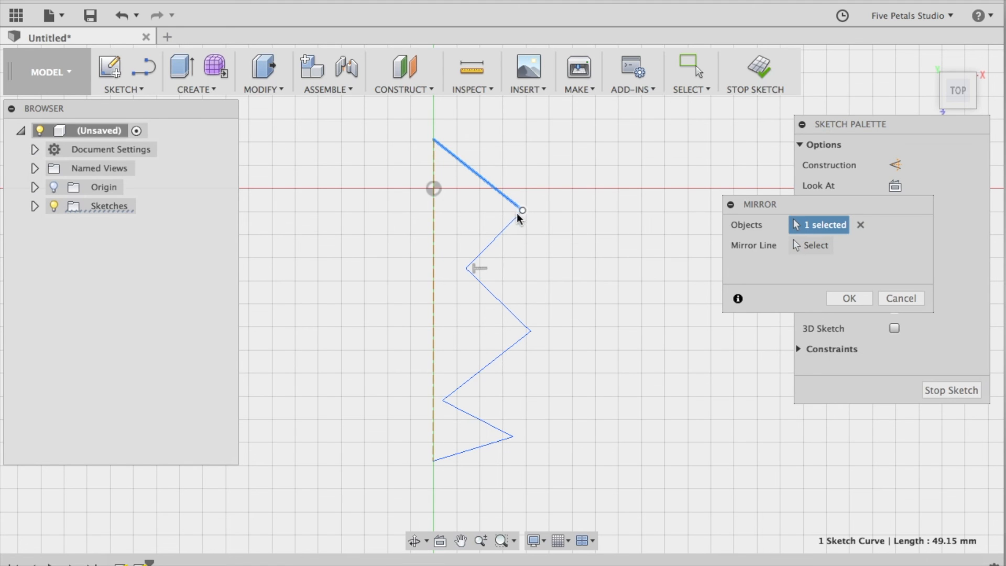
{"action": "left_click", "coordinate": [514, 220]}
{"action": "left_click", "coordinate": [494, 294]}
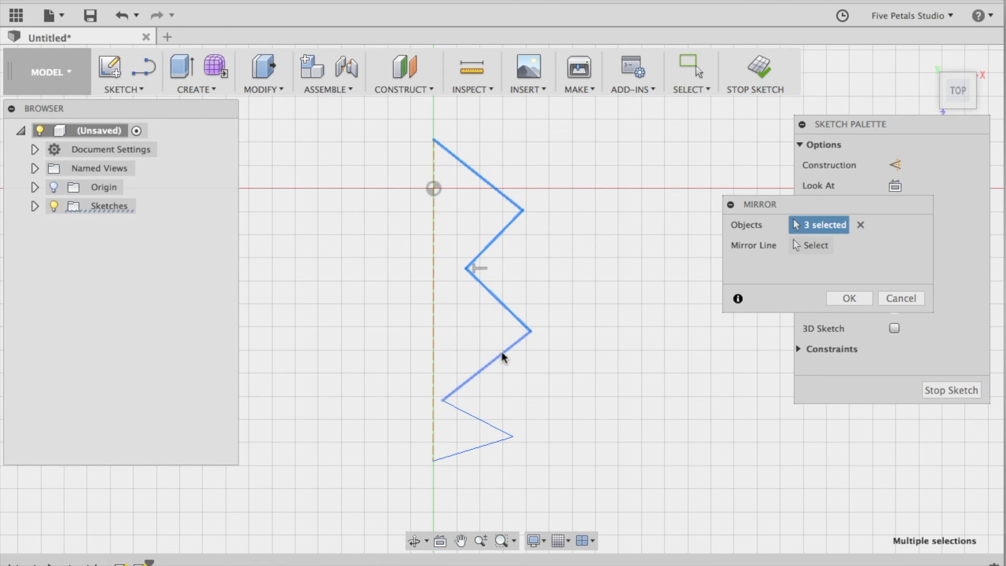
{"action": "left_click", "coordinate": [491, 373]}
{"action": "left_click", "coordinate": [493, 423]}
{"action": "left_click", "coordinate": [493, 441]}
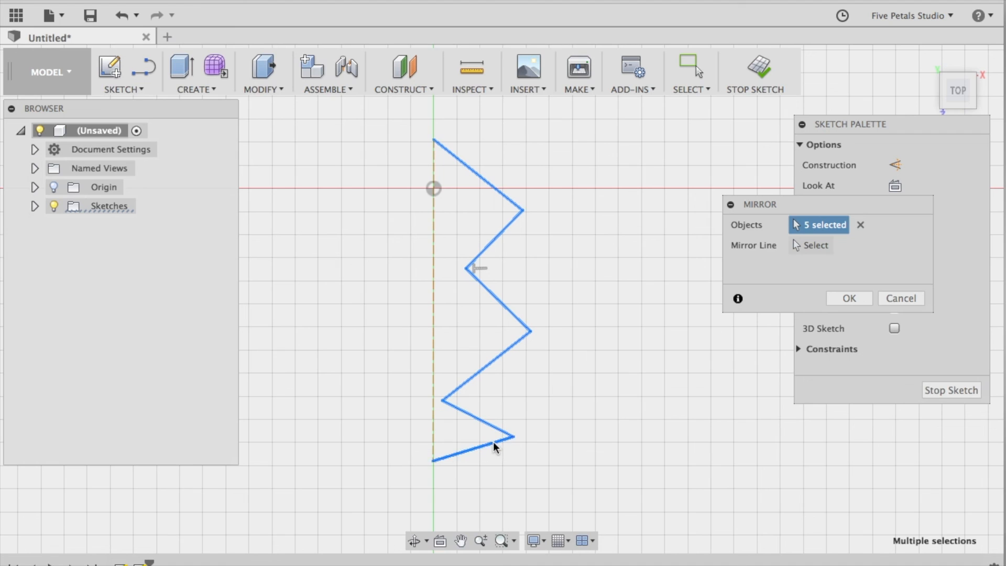
{"action": "left_click", "coordinate": [812, 245]}
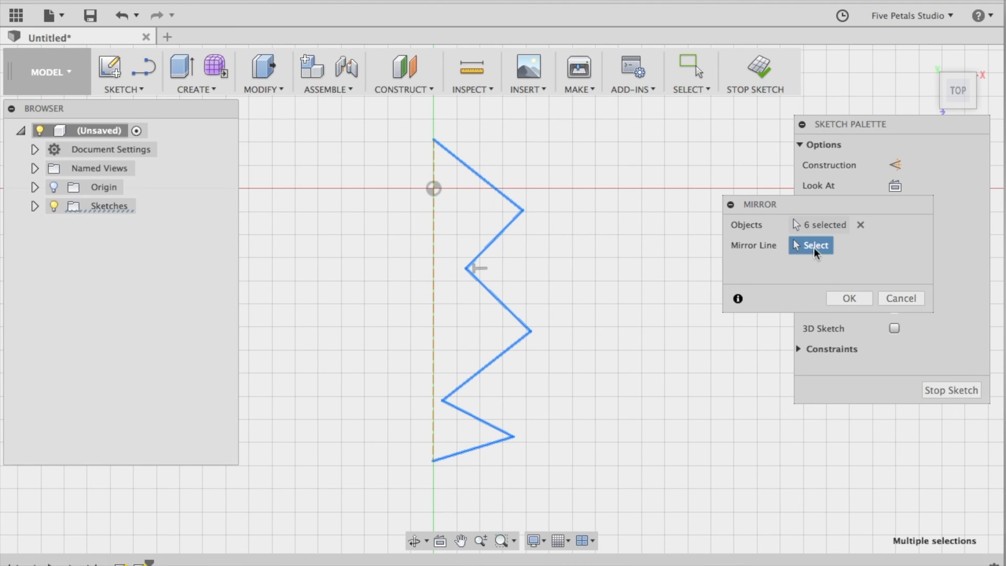
{"action": "left_click", "coordinate": [433, 278]}
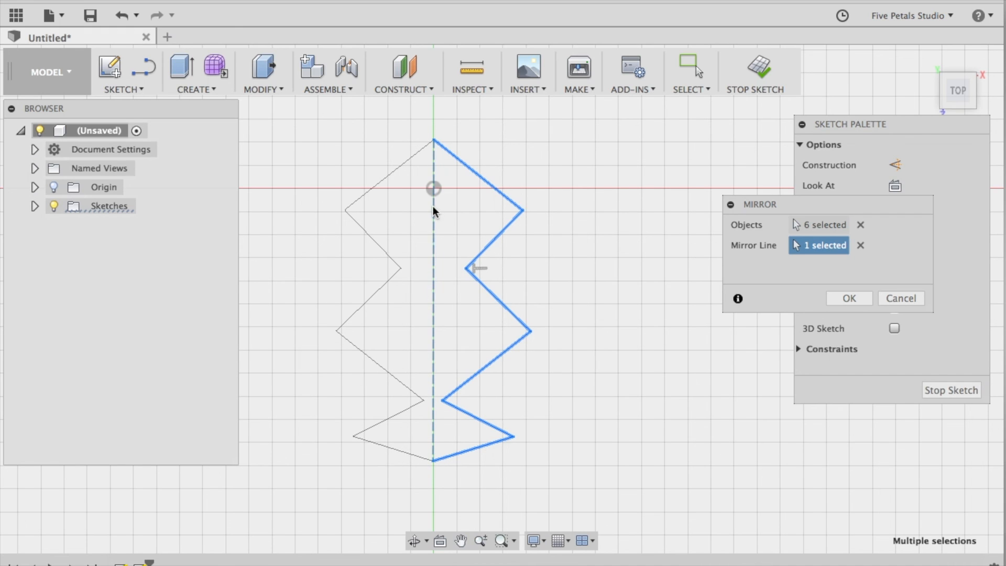
{"action": "left_click", "coordinate": [848, 298]}
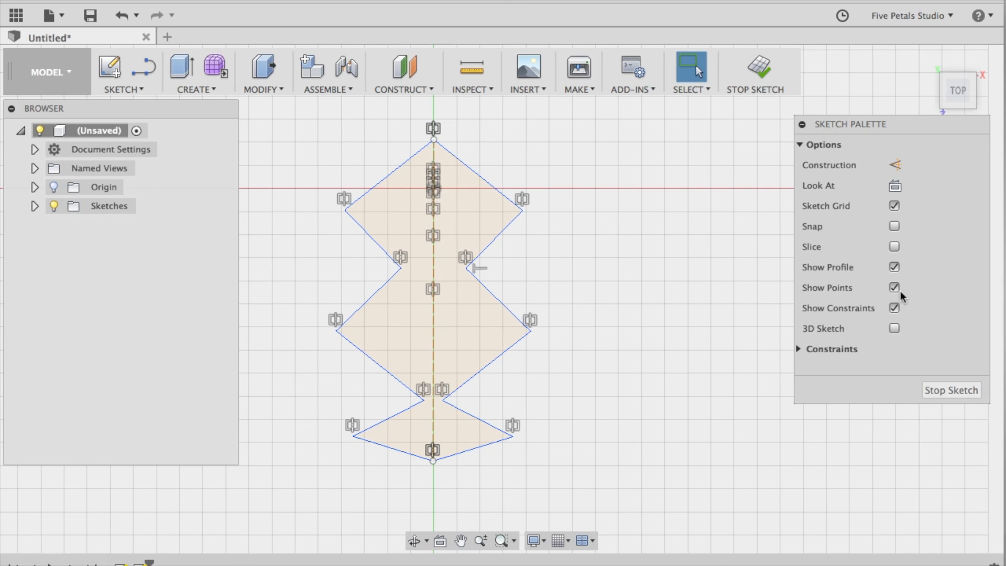
Toggle the display of the sketch constraints off and back on, and finish the sketch.
{"action": "left_click", "coordinate": [895, 309]}
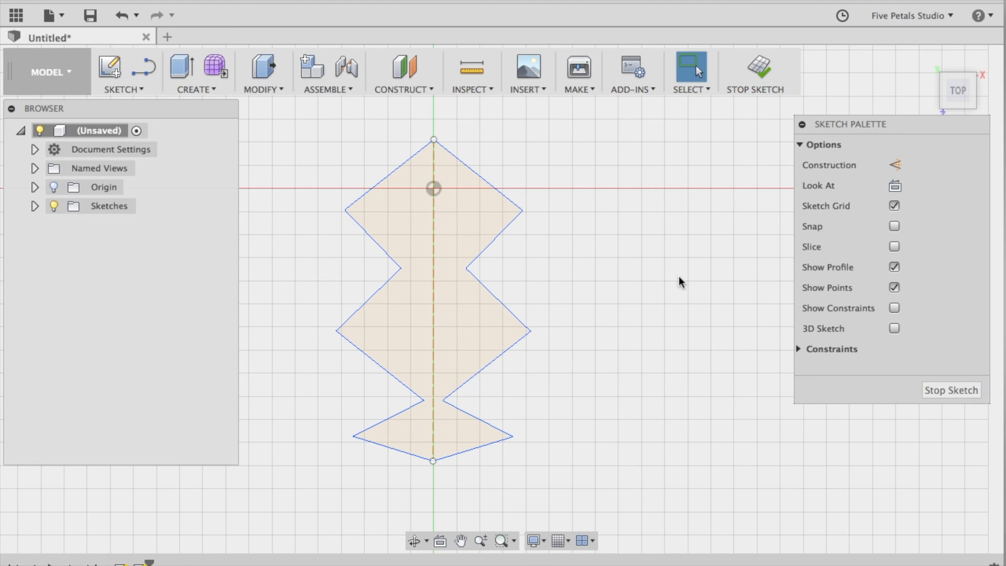
{"action": "left_click", "coordinate": [894, 308]}
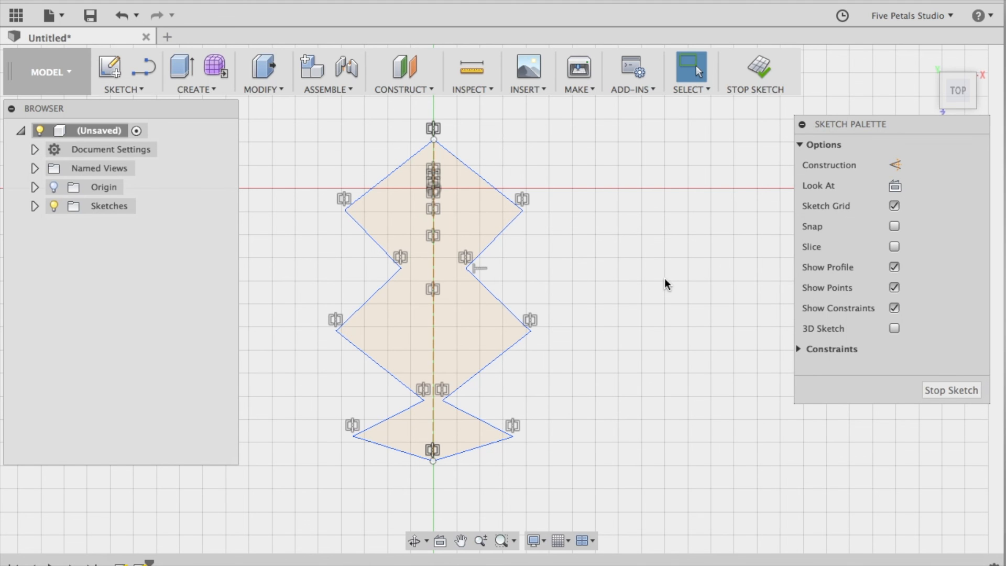
{"action": "left_click", "coordinate": [941, 389]}
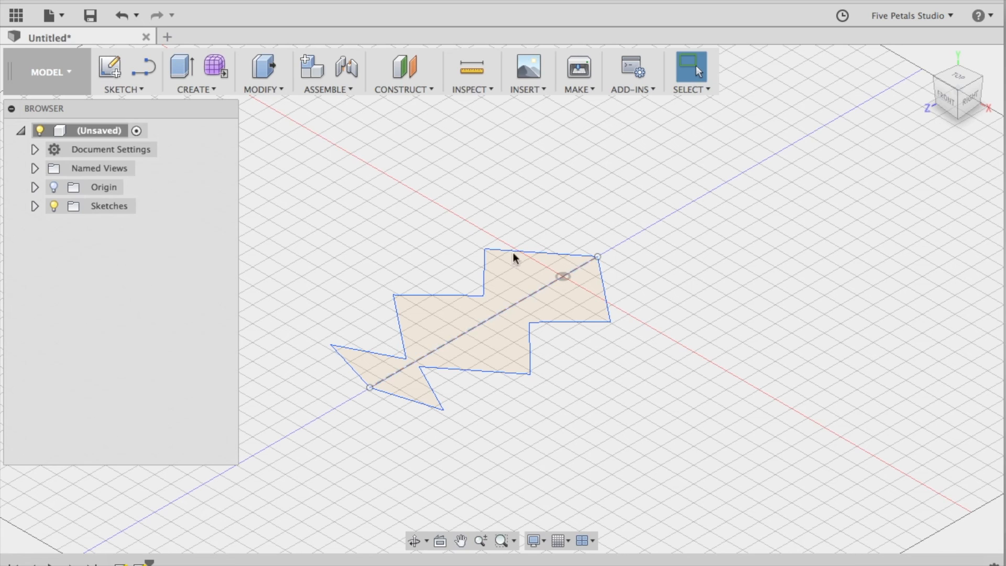
{"action": "left_click", "coordinate": [282, 90]}
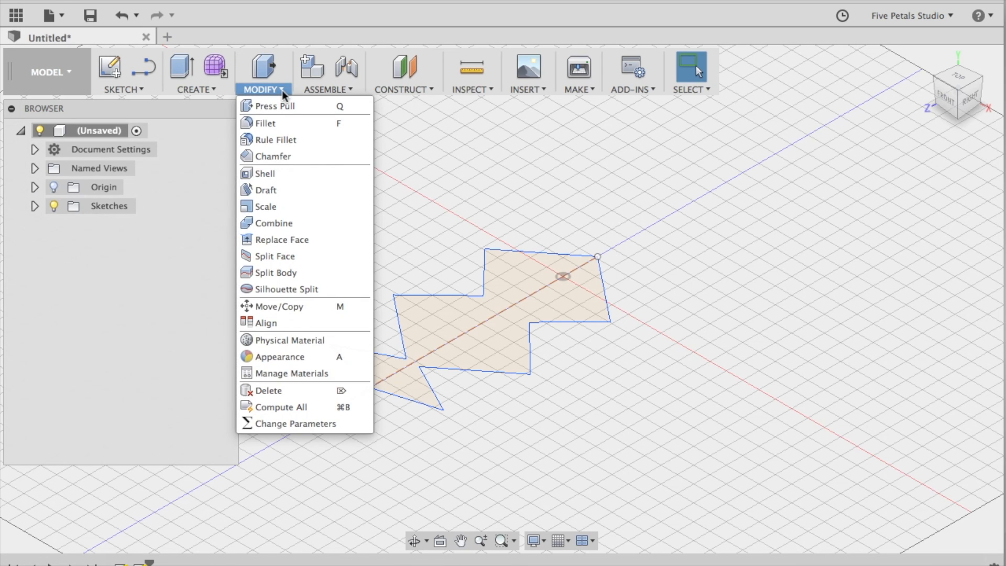
{"action": "left_click", "coordinate": [282, 90]}
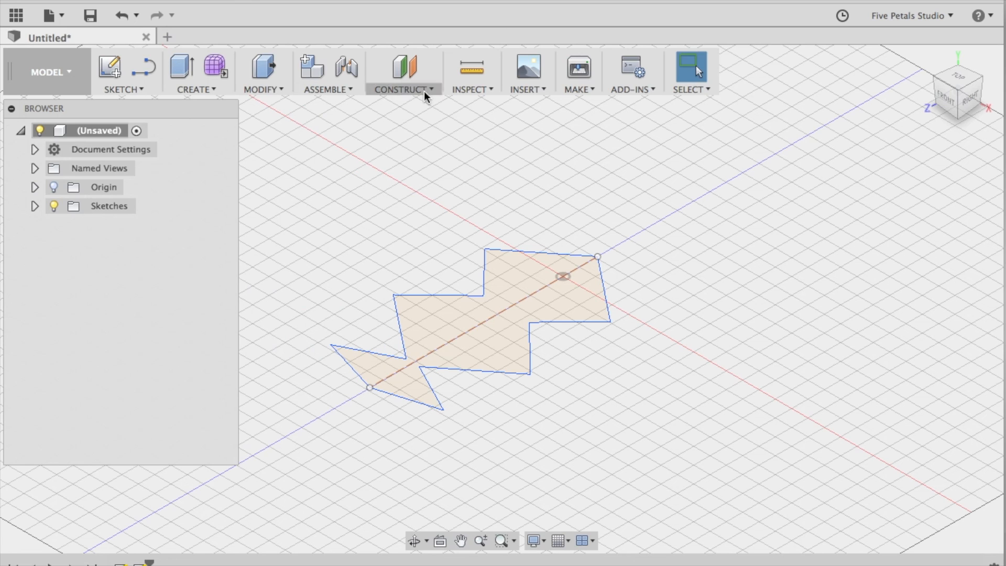
{"action": "left_click", "coordinate": [482, 89]}
{"action": "mouse_move", "coordinate": [523, 97]}
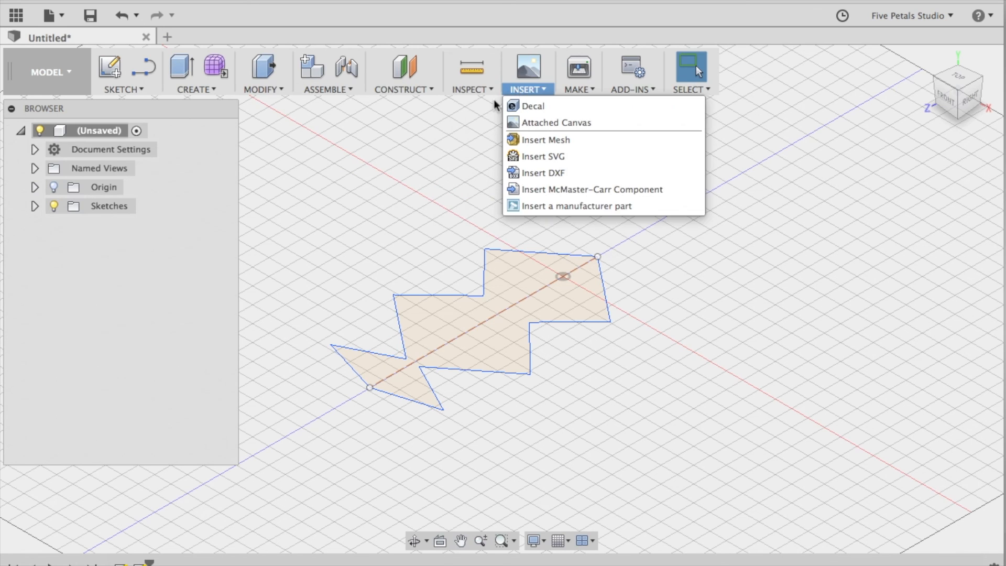
{"action": "left_click", "coordinate": [464, 121]}
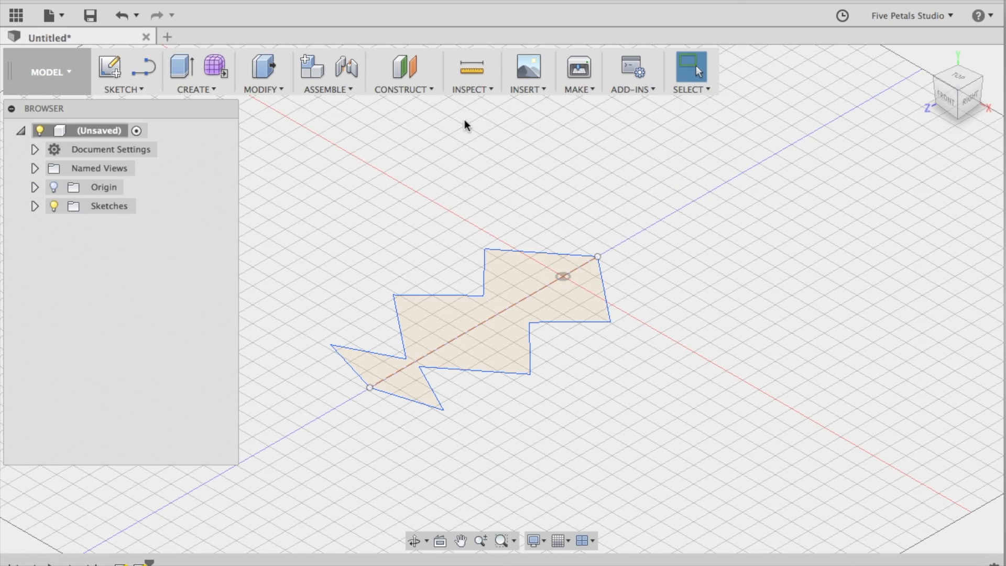